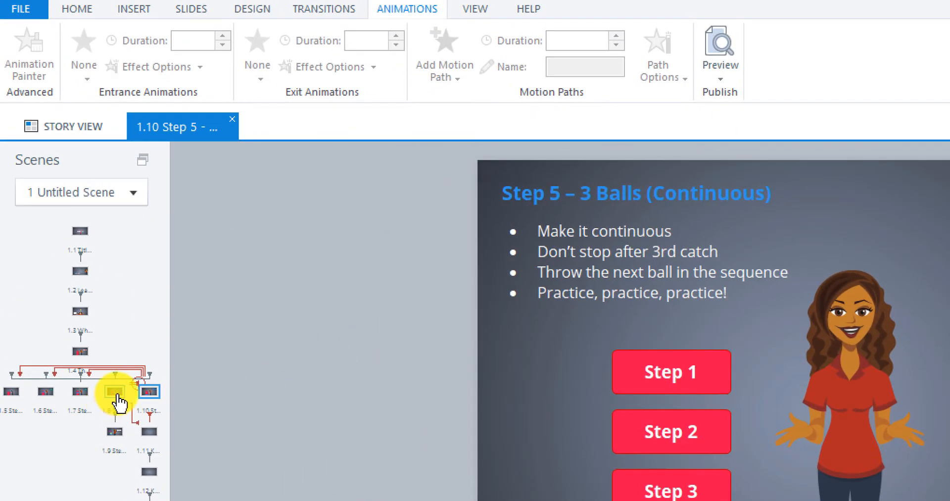
# Copy the Juggling Animation layer from slide 1.8, Step 4 - 3 Balls (Not Continuous).
pyautogui.click(117, 393)
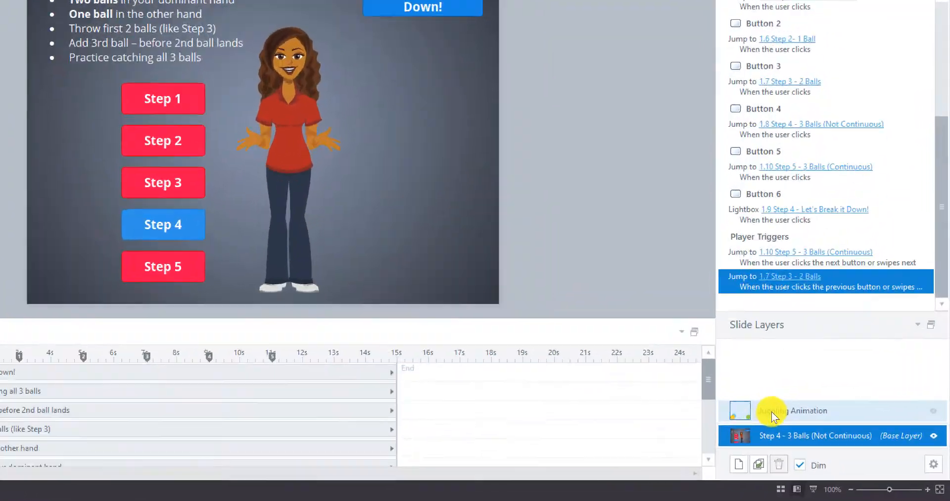
pyautogui.click(771, 412)
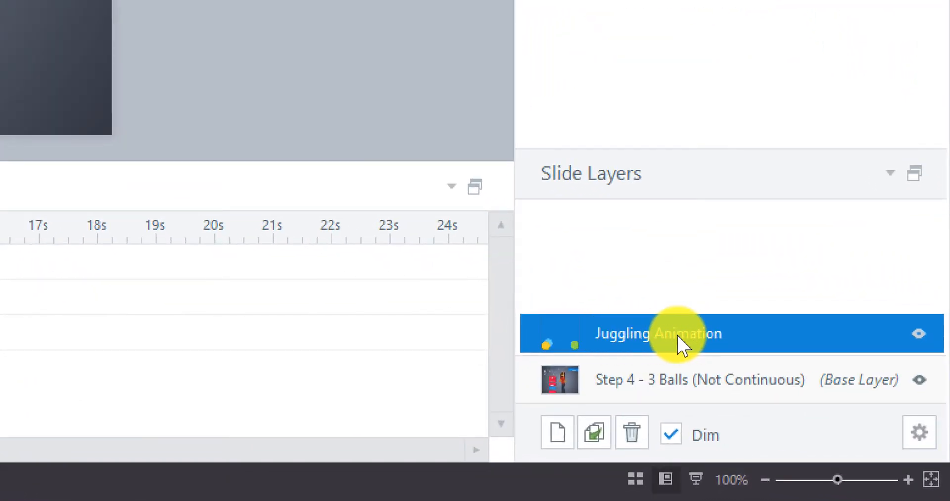
pyautogui.rightClick(643, 342)
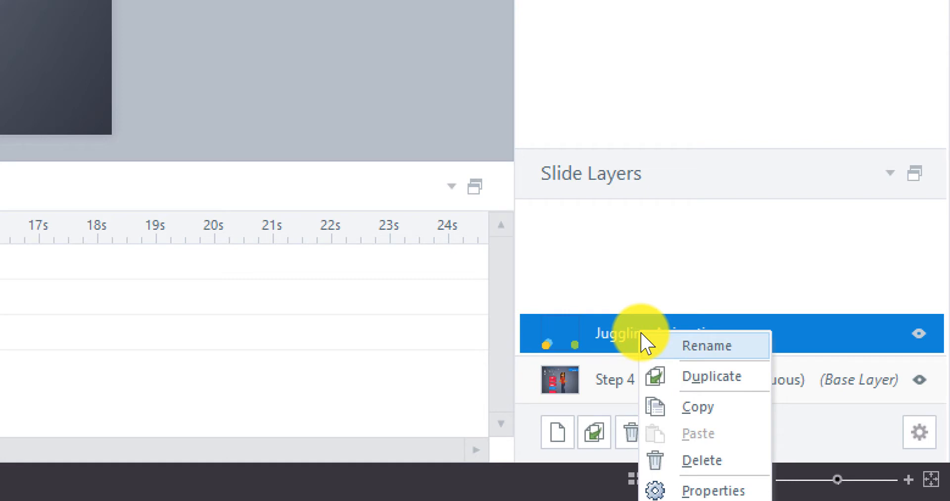
pyautogui.click(699, 406)
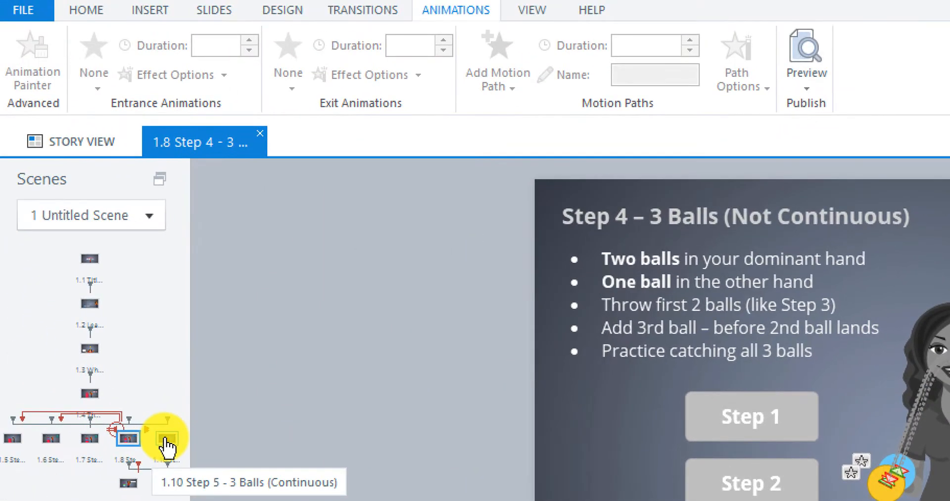
# Paste the copied Juggling Animation layer into slide 1.10, Step 5 - 3 Balls (Continuous).
pyautogui.click(165, 442)
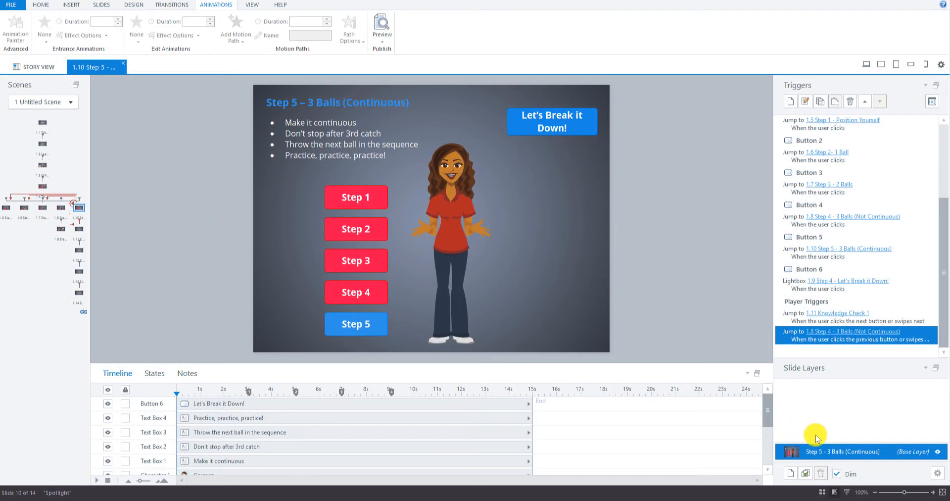
pyautogui.rightClick(815, 434)
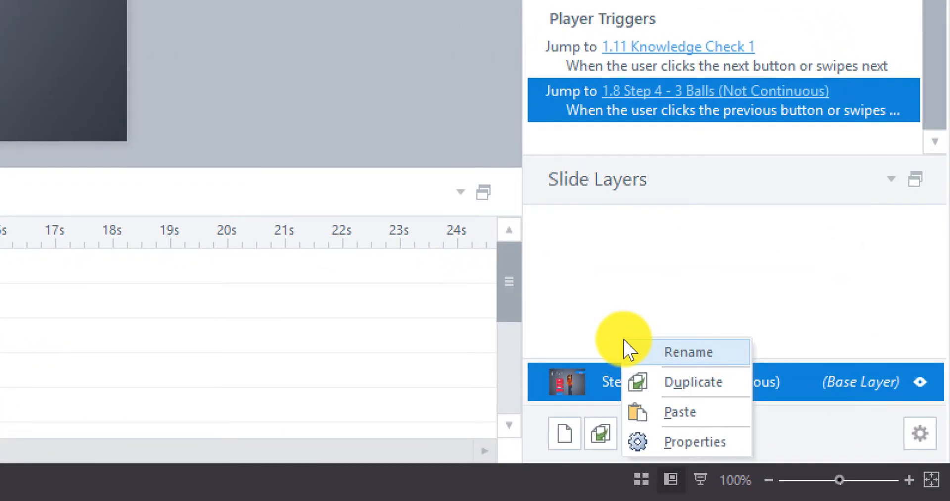
pyautogui.click(671, 413)
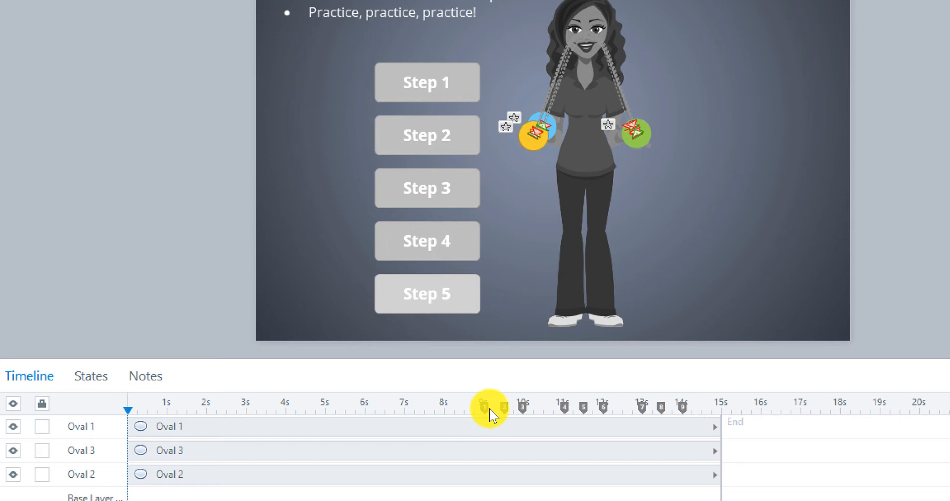
# Move cue points 1 to 9 on the Juggling Animation layer's timeline to half-second intervals from 5 s to 9 s.
pyautogui.moveTo(491, 415); pyautogui.dragTo(324, 415)
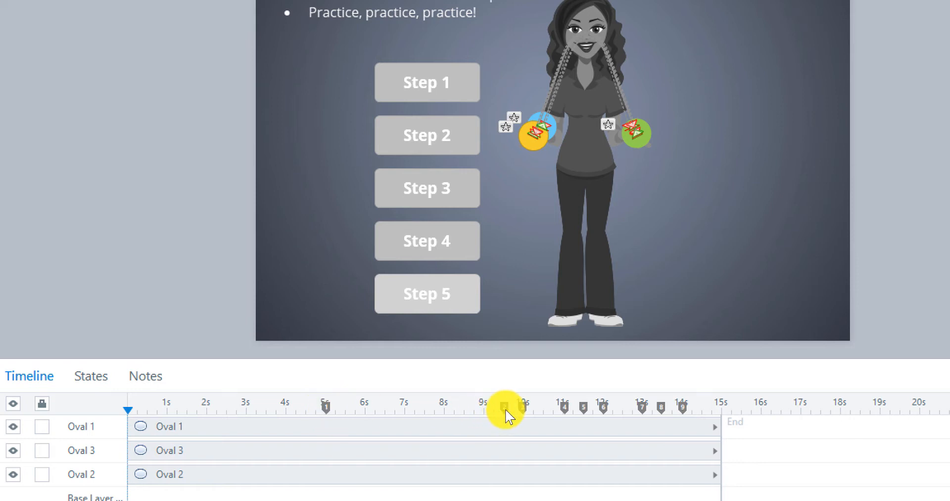
pyautogui.moveTo(504, 411); pyautogui.dragTo(346, 415)
pyautogui.moveTo(522, 409); pyautogui.dragTo(366, 410)
pyautogui.moveTo(564, 409); pyautogui.dragTo(385, 409)
pyautogui.moveTo(584, 408); pyautogui.dragTo(404, 410)
pyautogui.moveTo(604, 408); pyautogui.dragTo(425, 410)
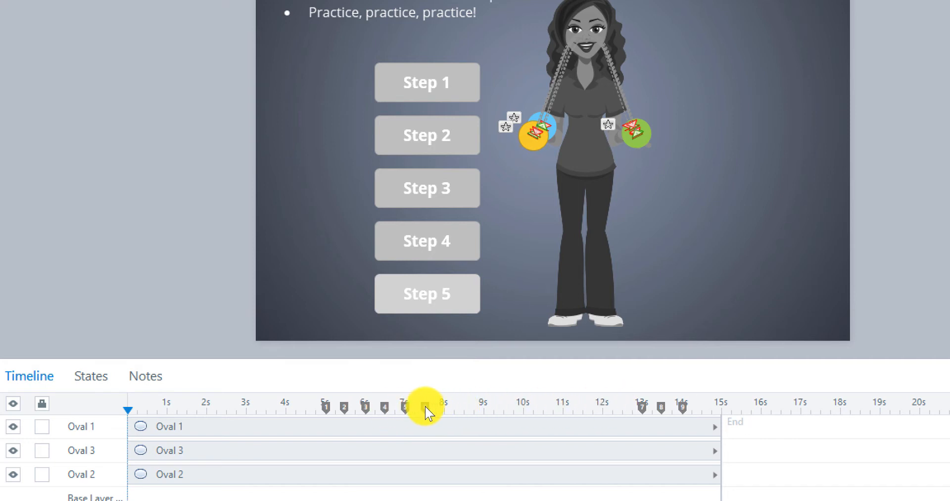
pyautogui.moveTo(641, 409); pyautogui.dragTo(444, 410)
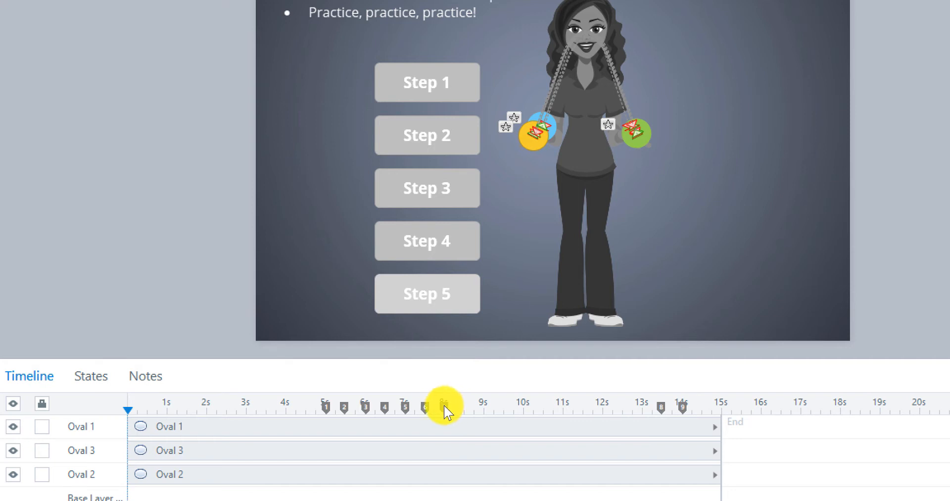
pyautogui.moveTo(663, 405); pyautogui.dragTo(463, 407)
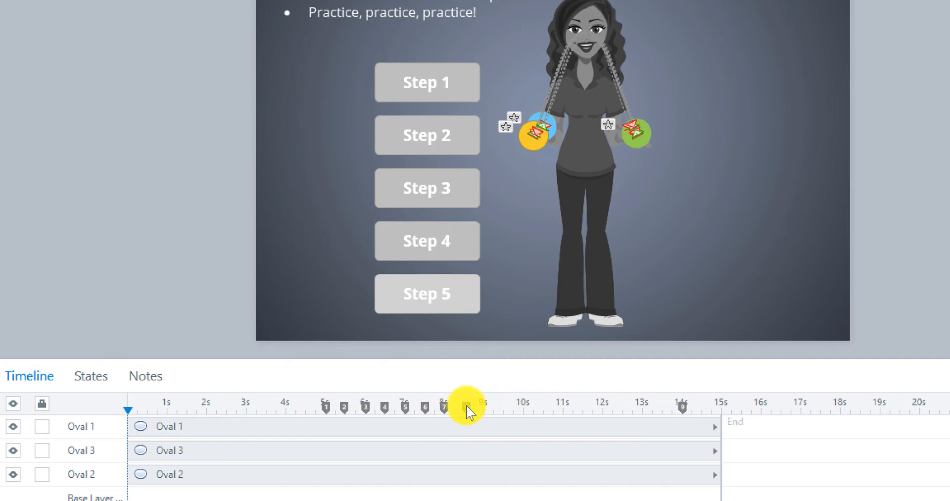
pyautogui.moveTo(686, 411); pyautogui.dragTo(504, 410)
# Continue the half-second sequence with additional cue points at 9.5 s, 10 s and 10.5 s.
pyautogui.click(525, 411)
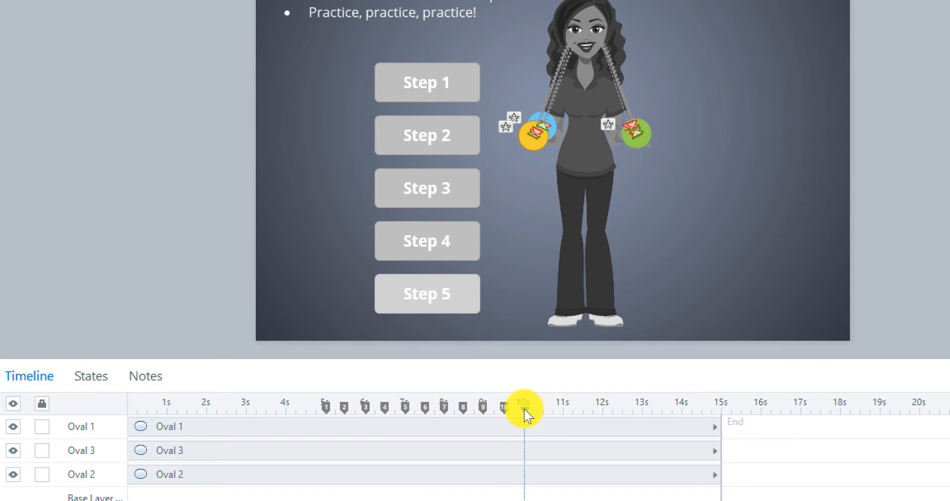
pyautogui.press('c')
pyautogui.click(543, 411)
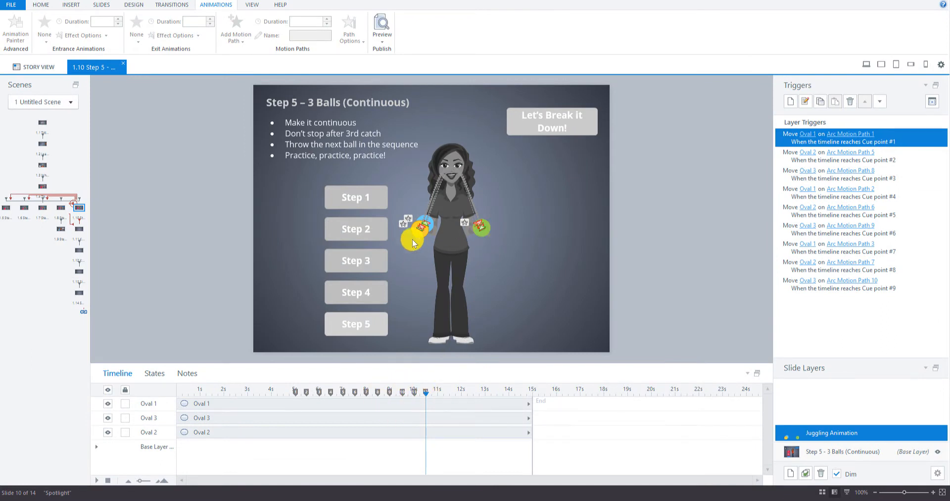
pyautogui.moveTo(420, 229); pyautogui.dragTo(418, 233)
pyautogui.click(419, 233)
pyautogui.click(481, 232)
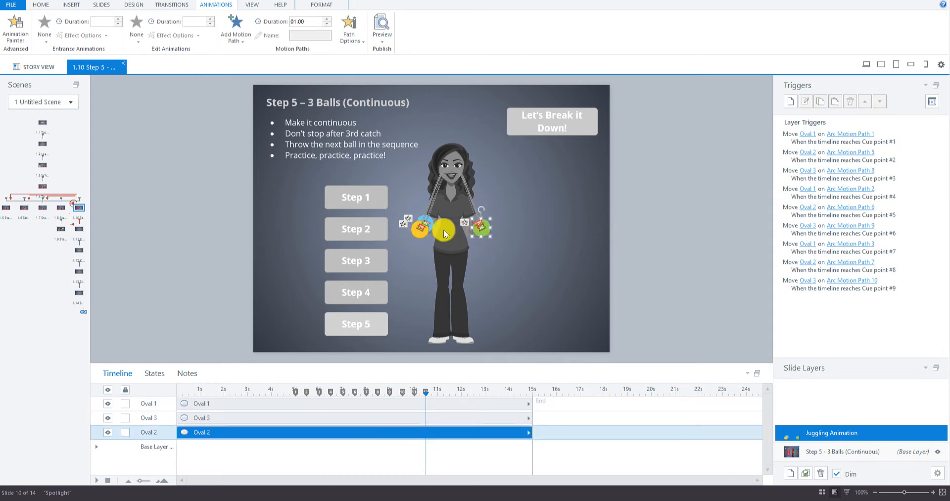
pyautogui.click(426, 222)
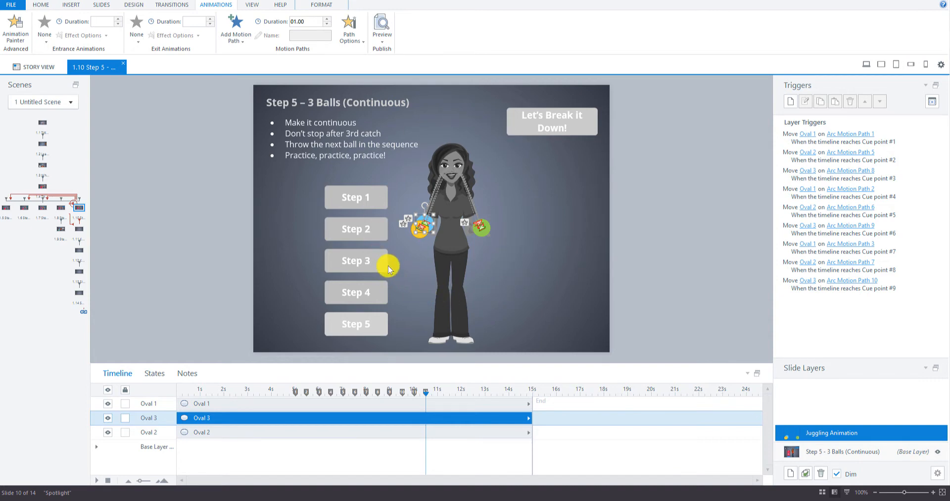
# Add an arc motion path to the yellow ball, curving up to the character's head height and ending on the green ball.
pyautogui.click(420, 230)
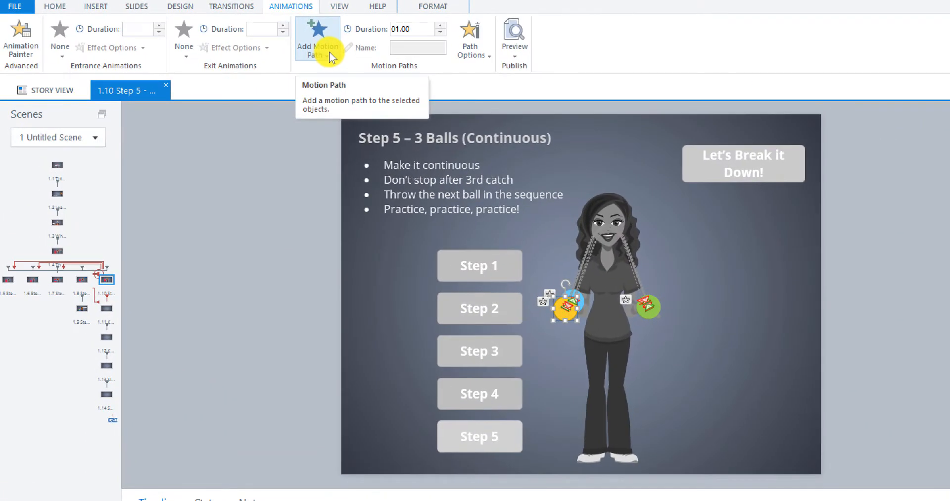
pyautogui.click(328, 53)
pyautogui.click(382, 97)
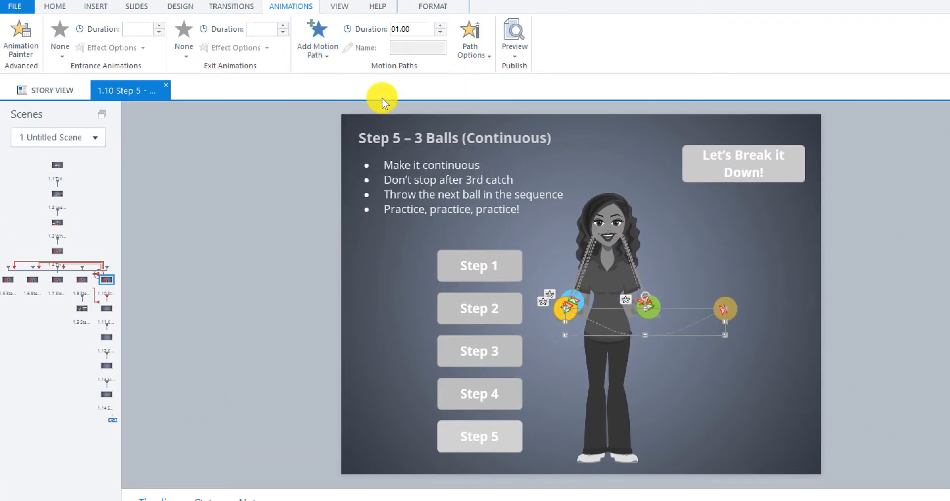
pyautogui.moveTo(648, 338); pyautogui.dragTo(647, 220)
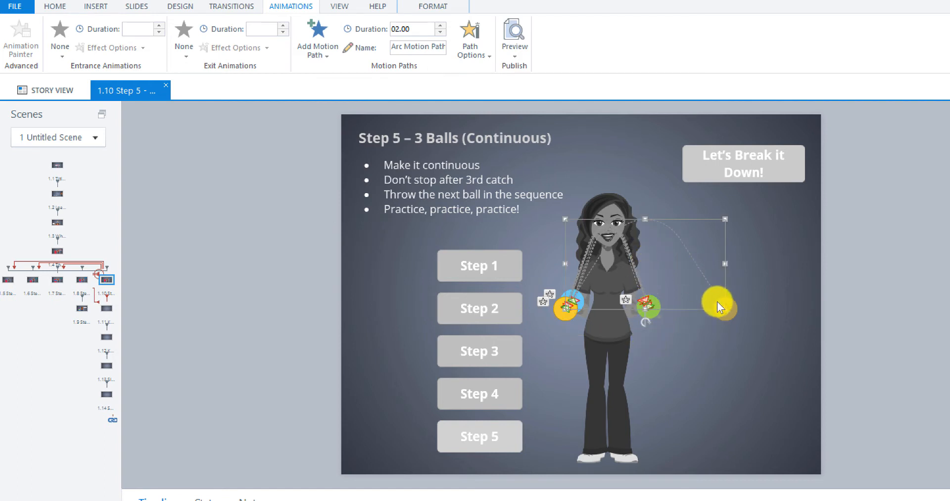
pyautogui.moveTo(717, 302); pyautogui.dragTo(648, 309)
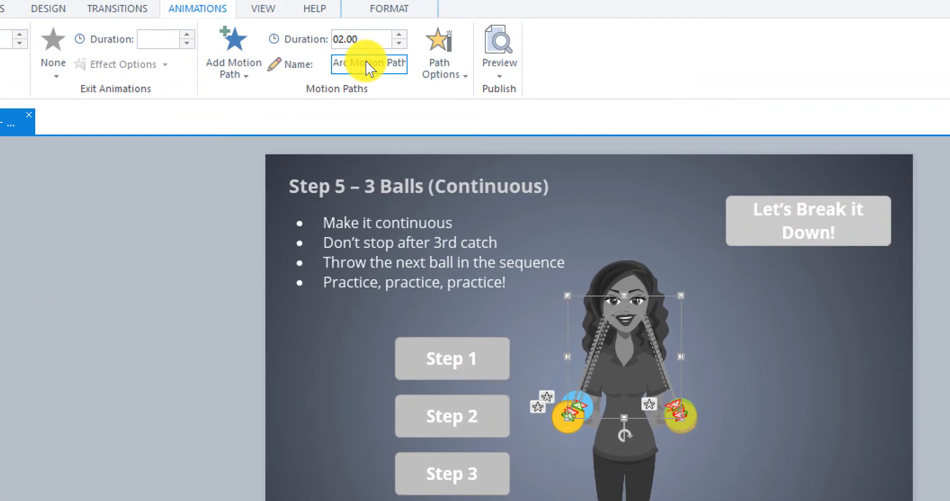
# Reverse the direction of the yellow ball's new arc motion path, Arc Motion Path 11.
pyautogui.click(367, 66)
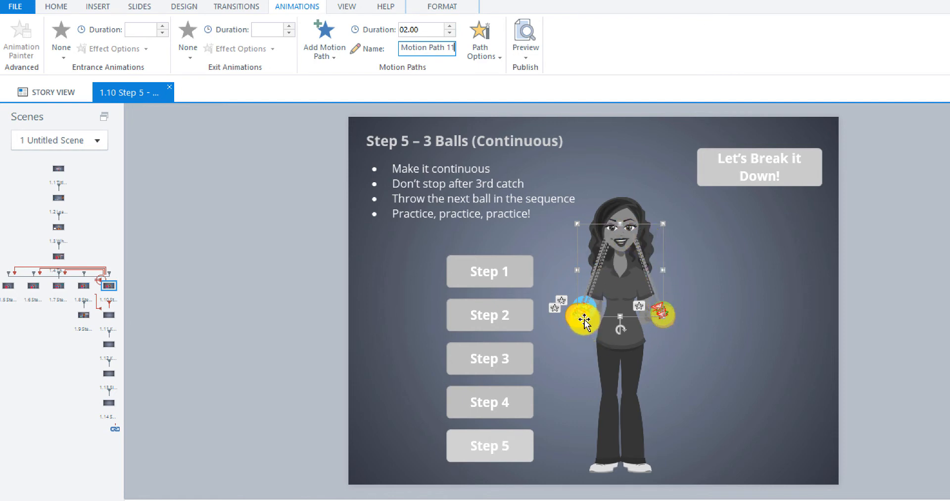
pyautogui.moveTo(584, 322); pyautogui.dragTo(579, 328)
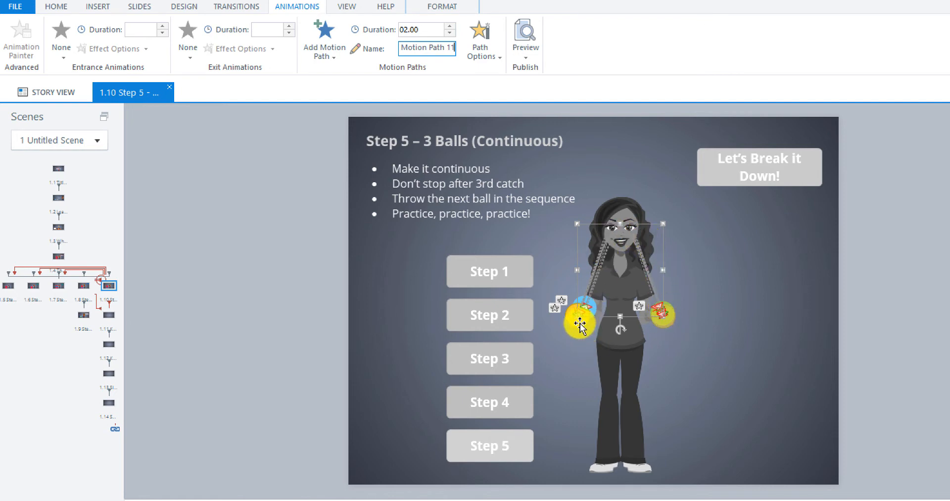
pyautogui.click(579, 324)
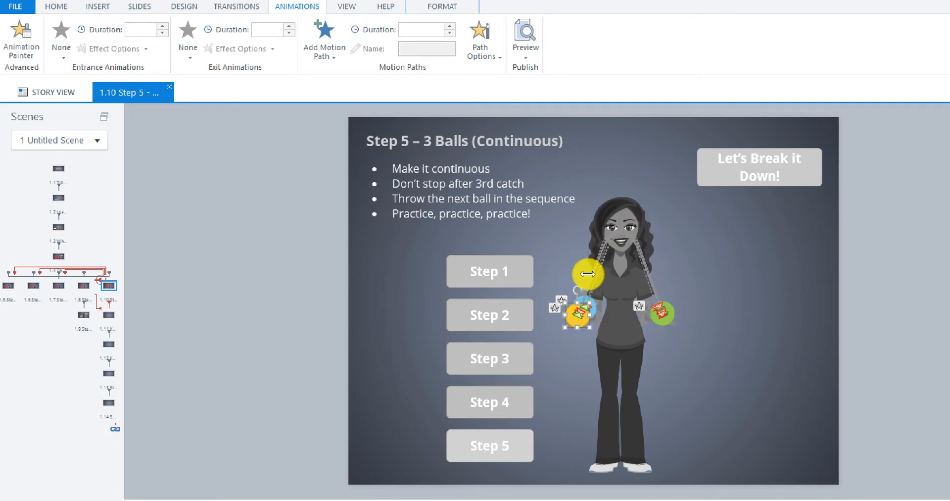
pyautogui.click(596, 302)
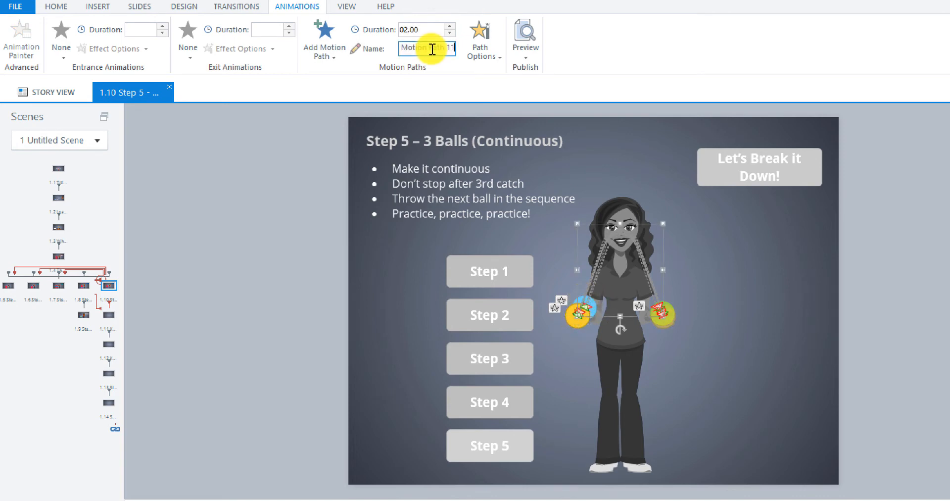
pyautogui.click(496, 57)
pyautogui.click(500, 378)
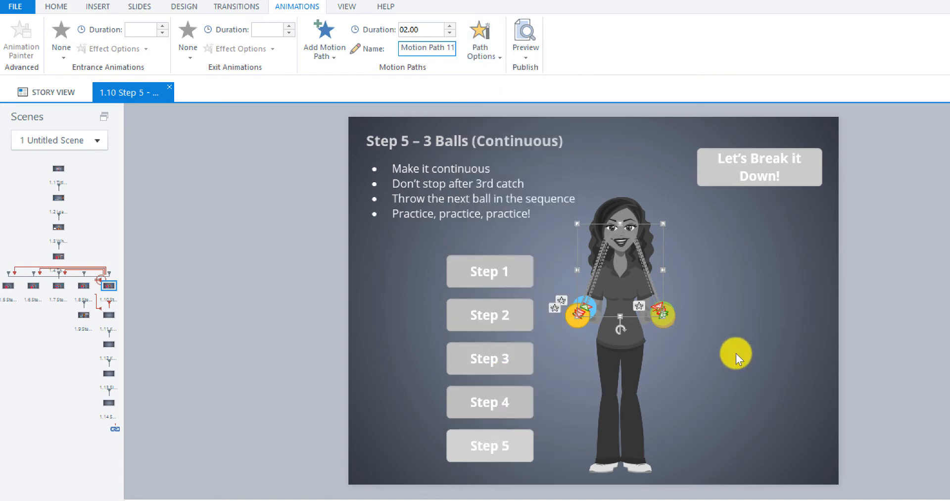
pyautogui.click(736, 352)
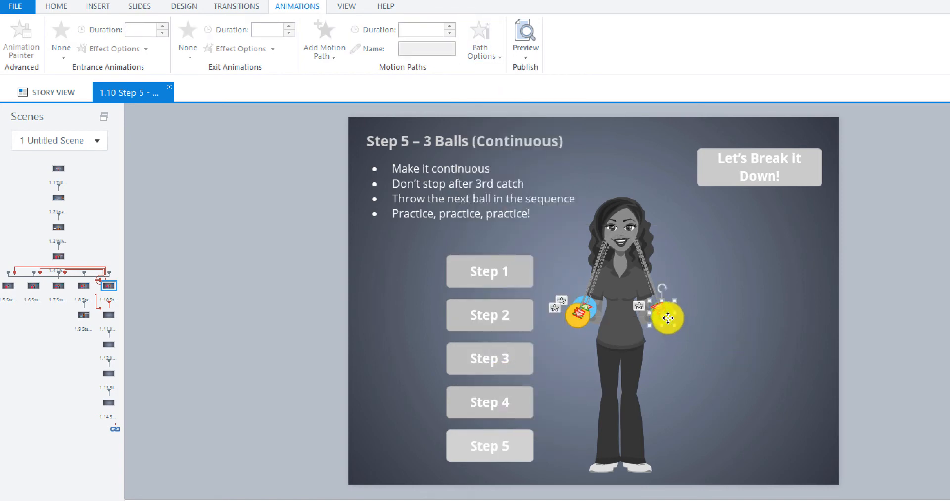
# Add an arc motion path to the green ball, curving up to the character's head height and ending on the yellow ball.
pyautogui.click(667, 318)
pyautogui.click(326, 52)
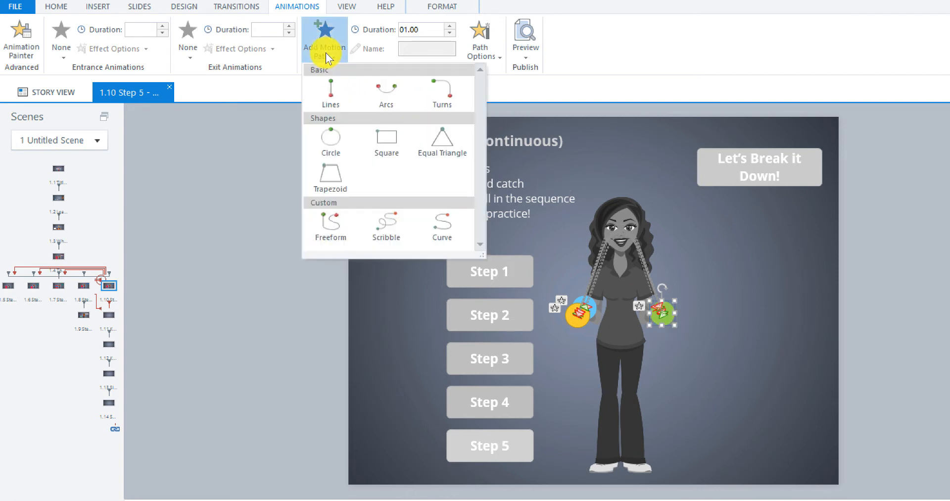
pyautogui.click(382, 96)
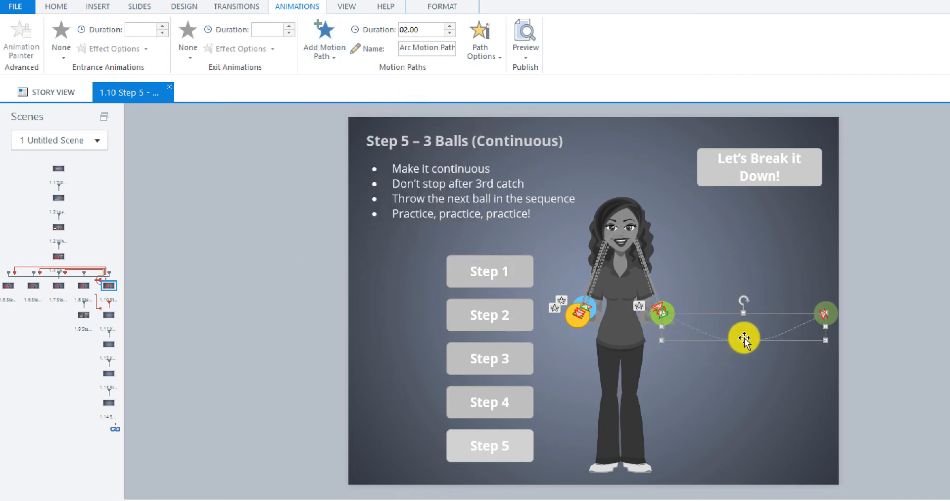
pyautogui.moveTo(744, 346); pyautogui.dragTo(741, 227)
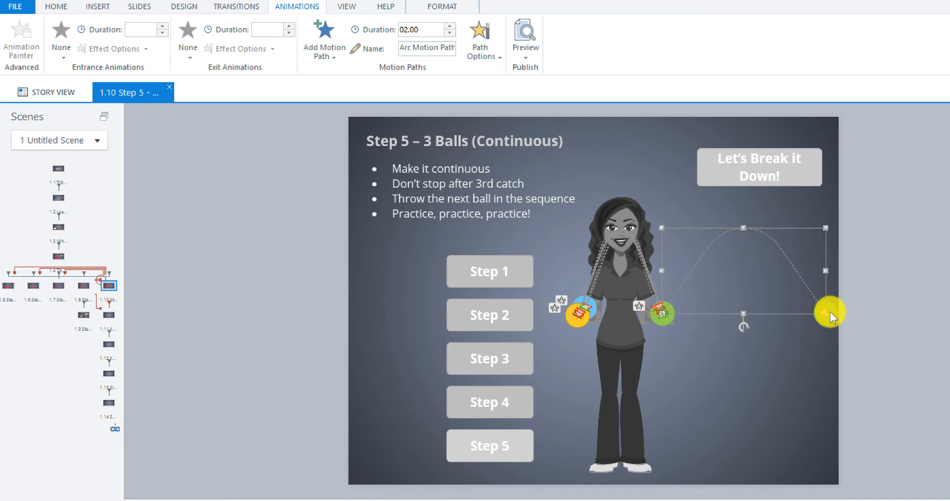
pyautogui.moveTo(825, 312); pyautogui.dragTo(577, 313)
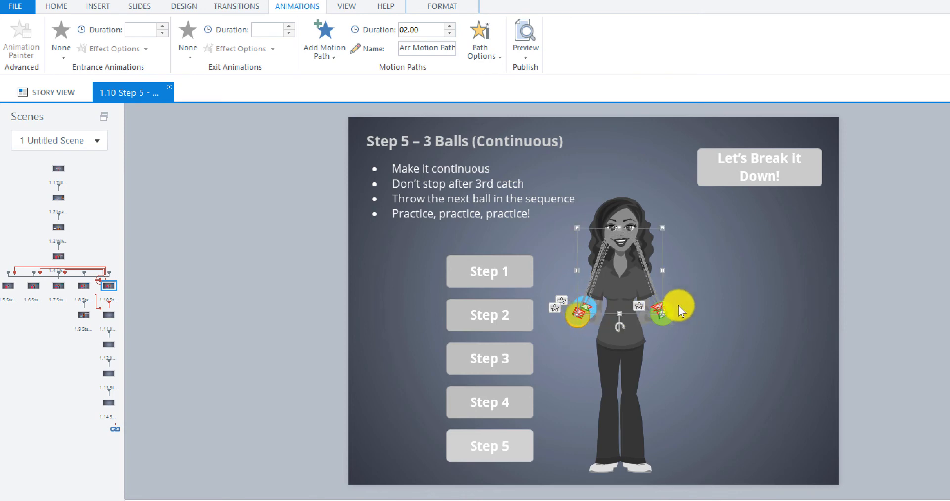
pyautogui.moveTo(663, 311); pyautogui.dragTo(672, 321)
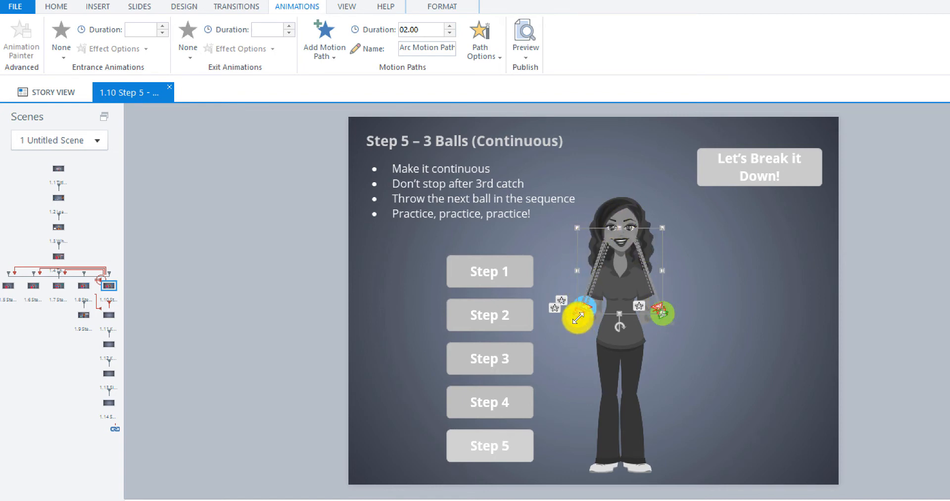
# Reverse the direction of the green ball's new arc motion path.
pyautogui.click(496, 57)
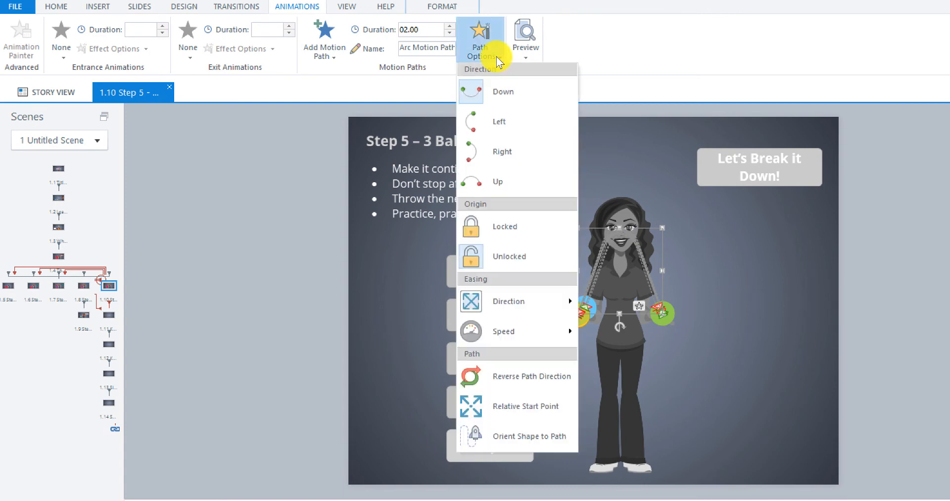
pyautogui.click(500, 379)
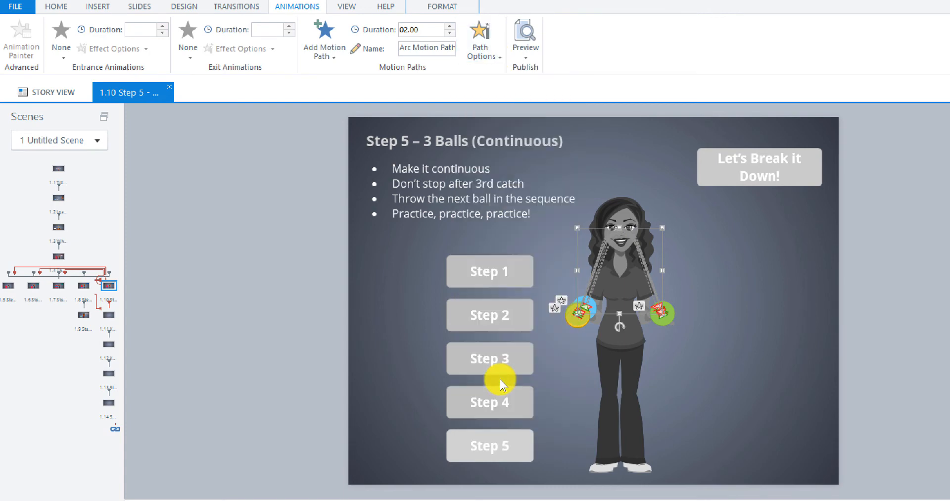
pyautogui.click(678, 341)
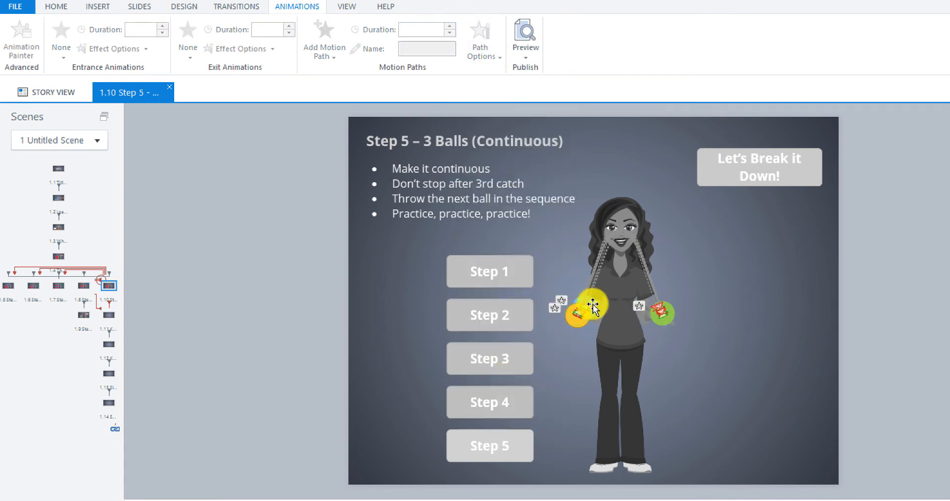
# Add an arc motion path to the blue ball, curving up to the character's head height and ending on the green ball.
pyautogui.click(593, 304)
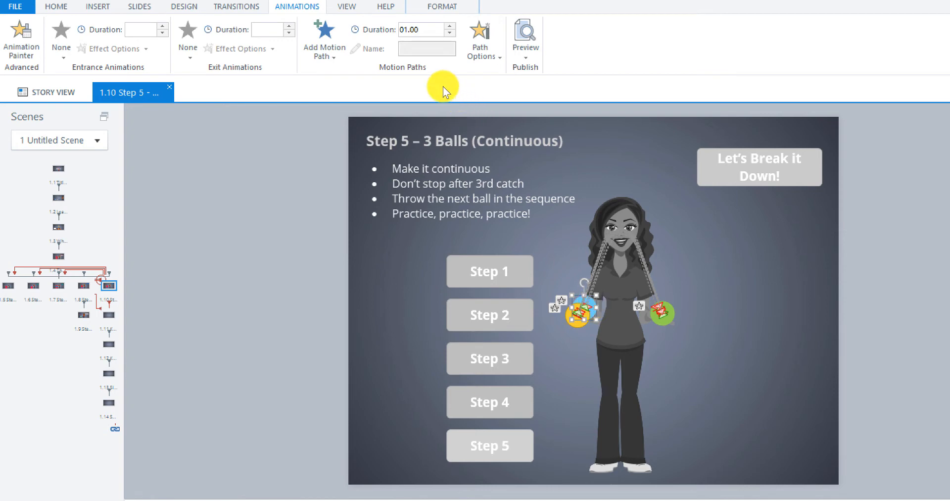
pyautogui.click(337, 55)
pyautogui.click(390, 91)
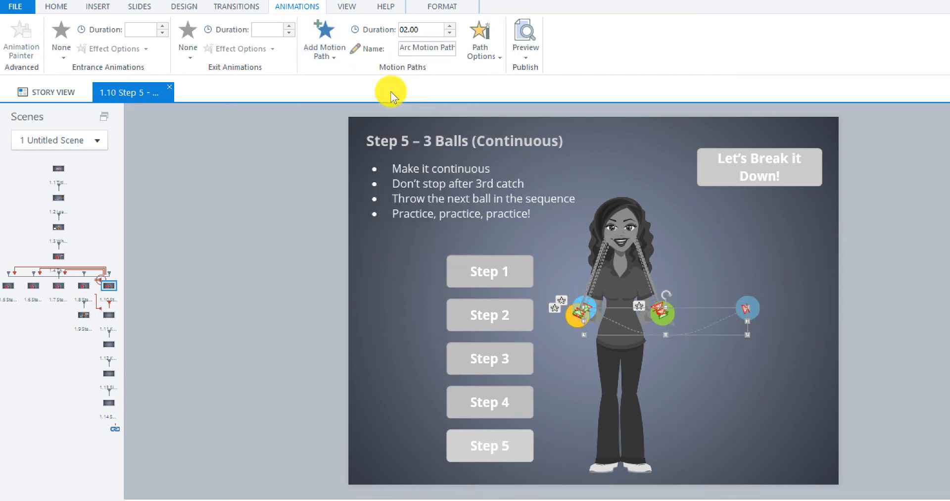
pyautogui.moveTo(668, 336); pyautogui.dragTo(643, 227)
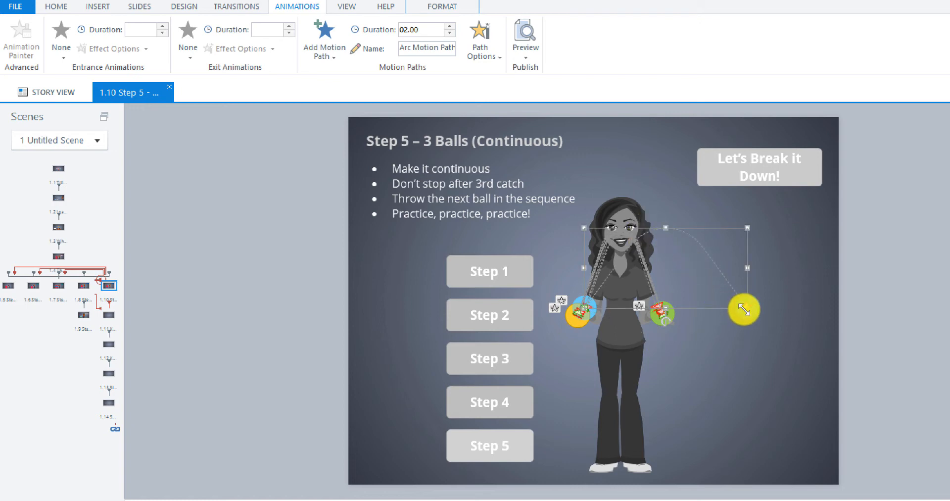
pyautogui.moveTo(745, 307); pyautogui.dragTo(655, 306)
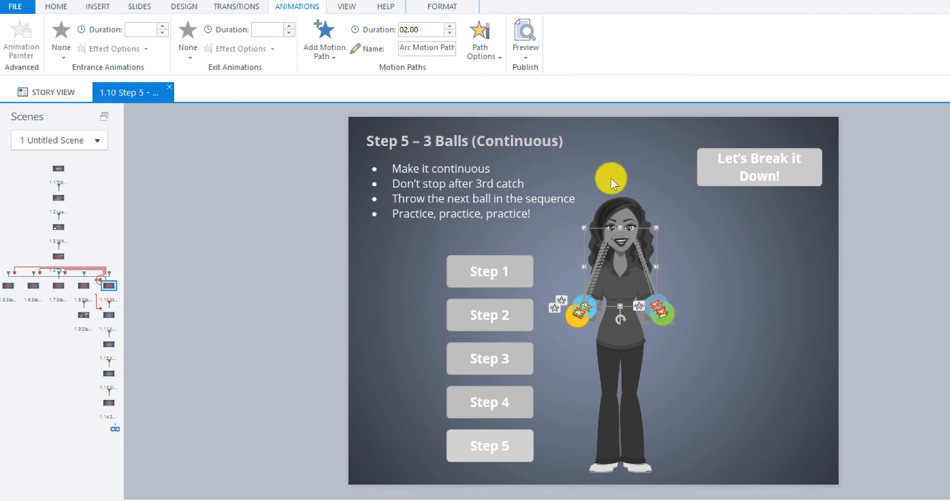
# Reverse the direction of the blue ball's new arc motion path.
pyautogui.click(497, 57)
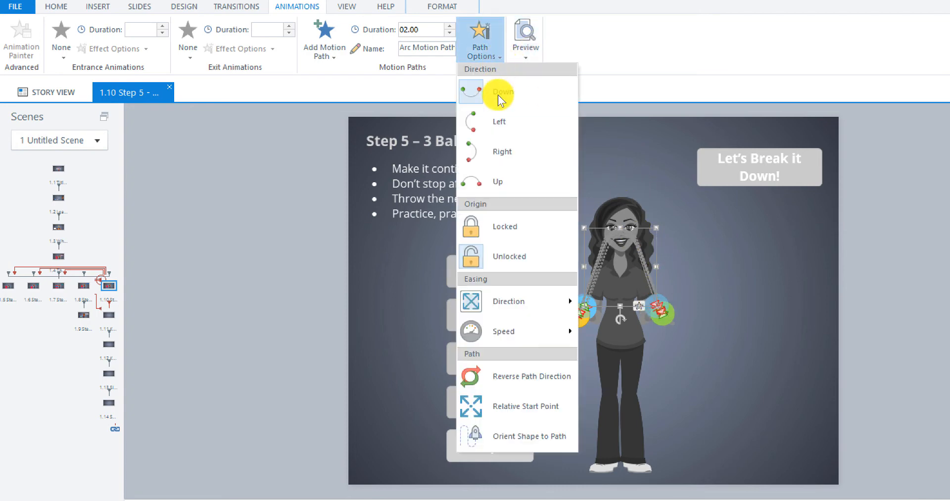
pyautogui.click(500, 382)
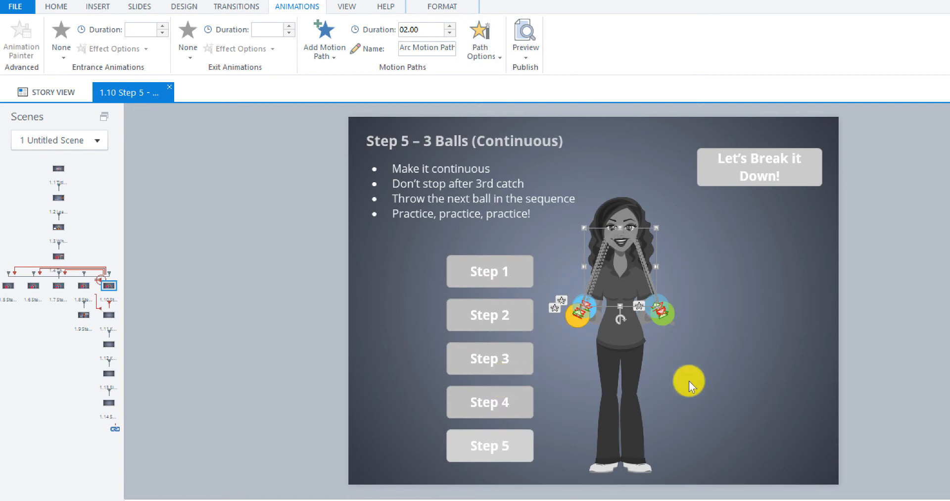
pyautogui.click(710, 379)
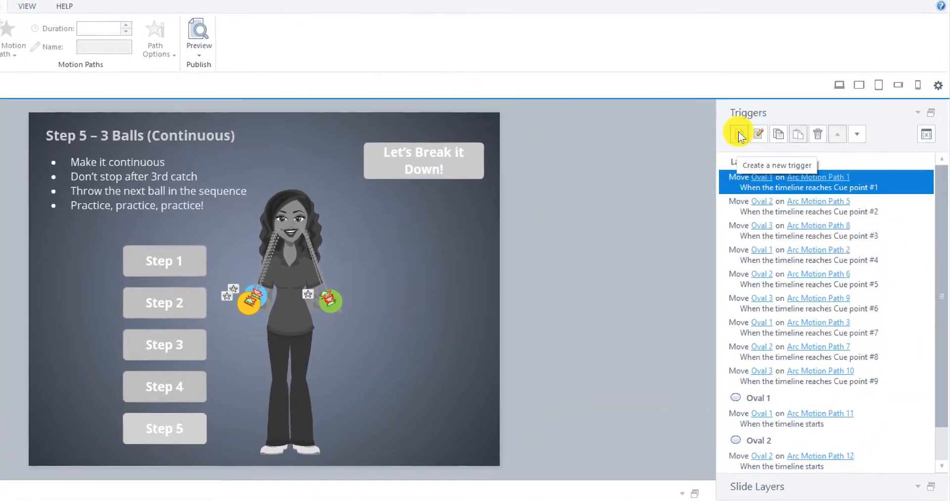
# Start a new trigger on the Juggling Animation layer that moves Oval 1 along Arc Motion Path 11.
pyautogui.click(780, 108)
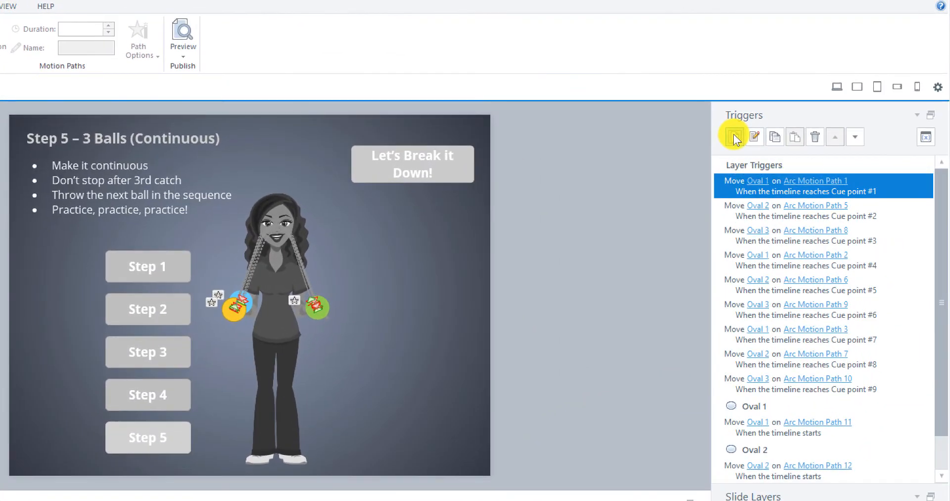
pyautogui.moveTo(390, 232); pyautogui.dragTo(602, 237)
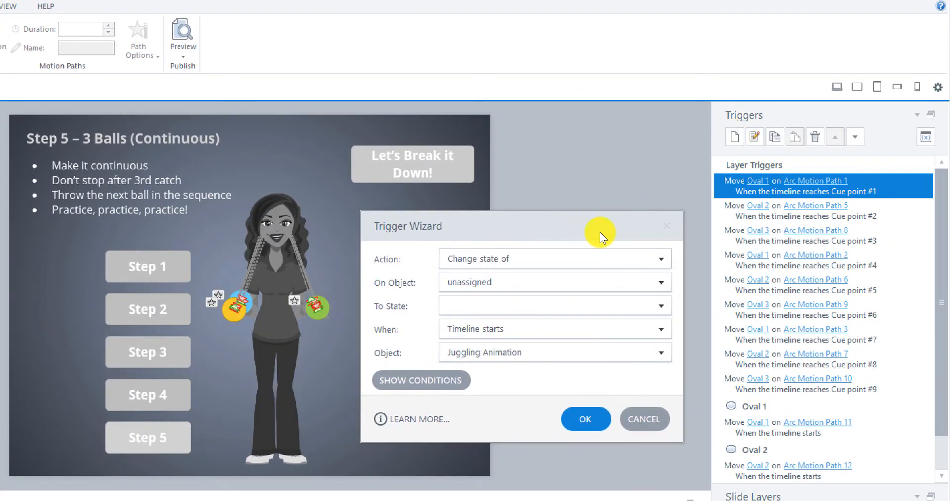
pyautogui.click(653, 263)
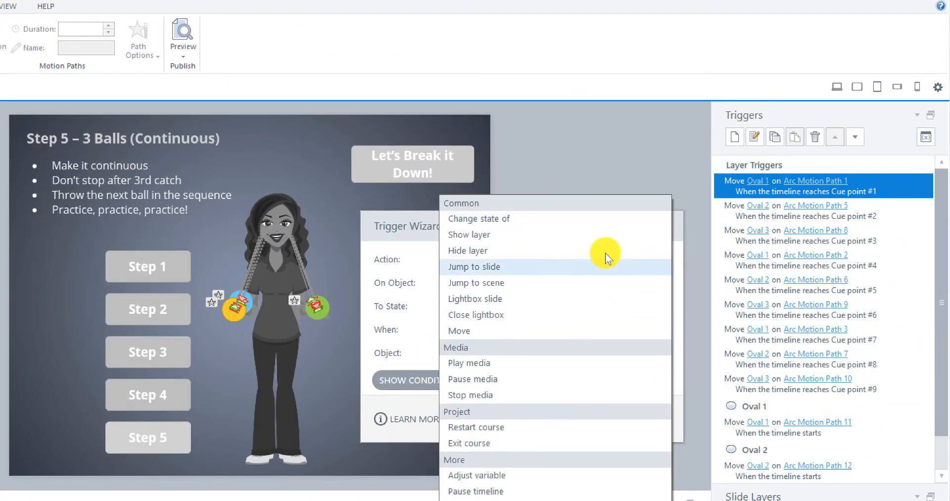
pyautogui.click(470, 335)
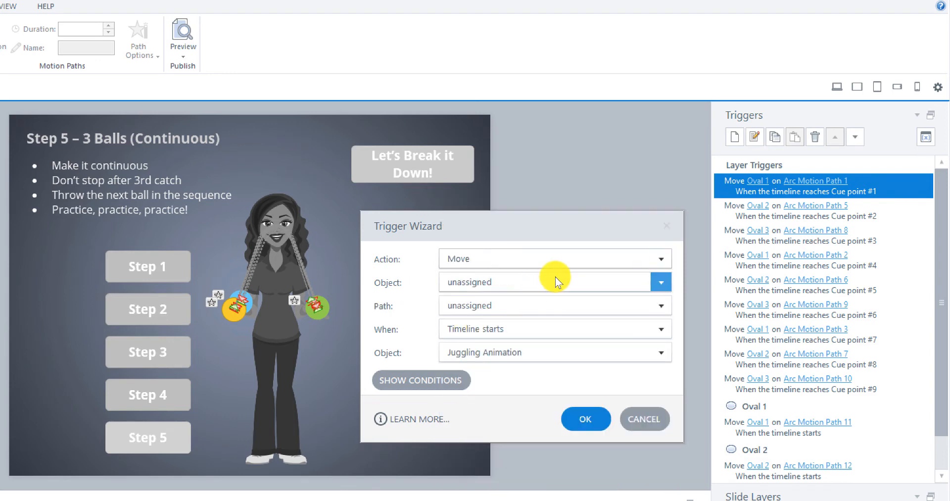
pyautogui.click(569, 281)
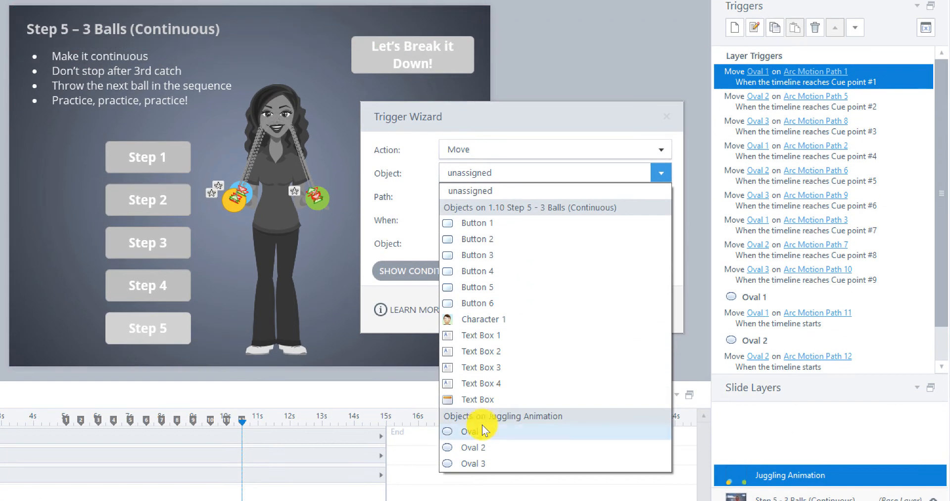
pyautogui.click(480, 431)
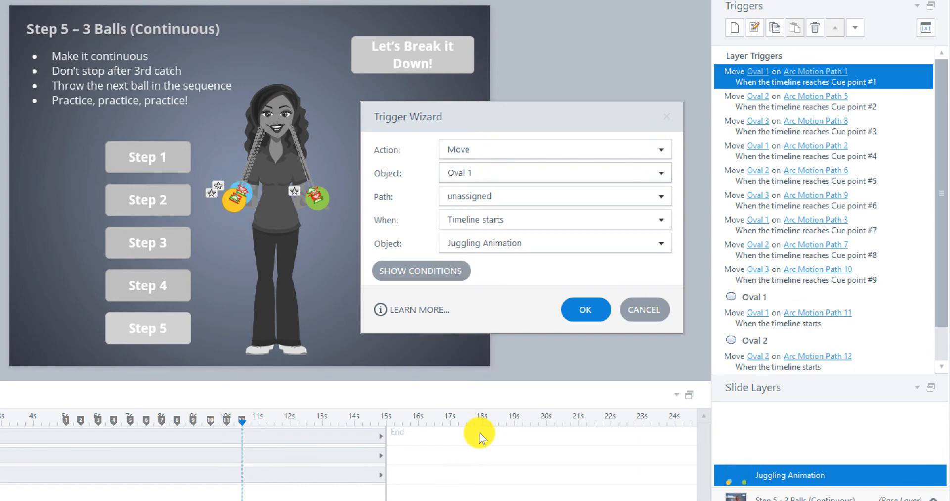
pyautogui.click(660, 198)
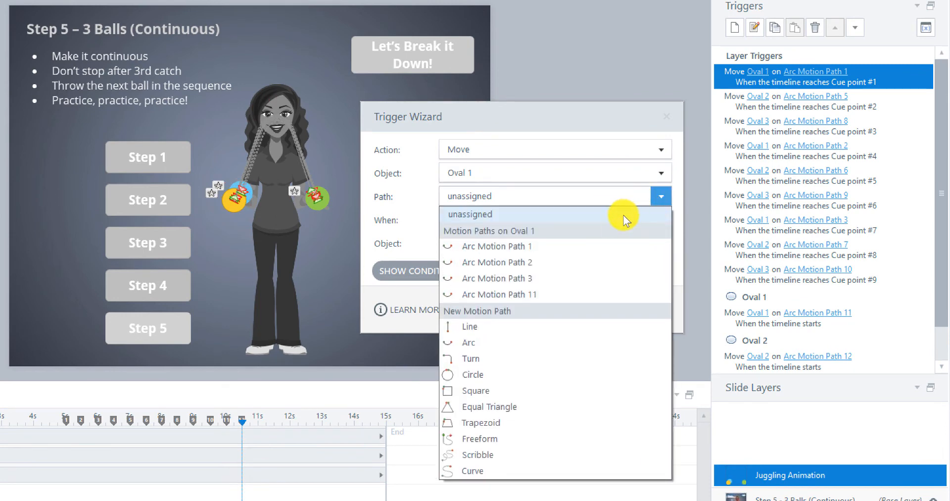
pyautogui.click(532, 295)
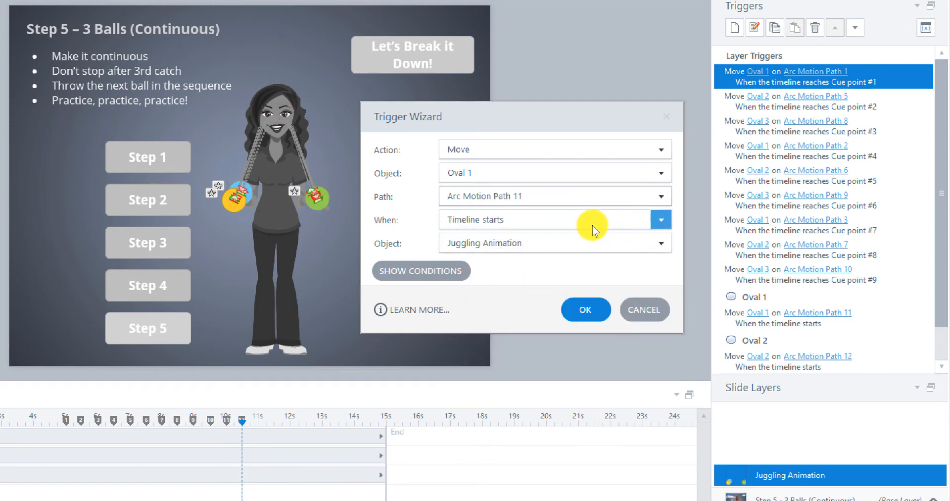
# Make the Oval 1 trigger fire when the timeline reaches cue point #10, and save it.
pyautogui.click(659, 220)
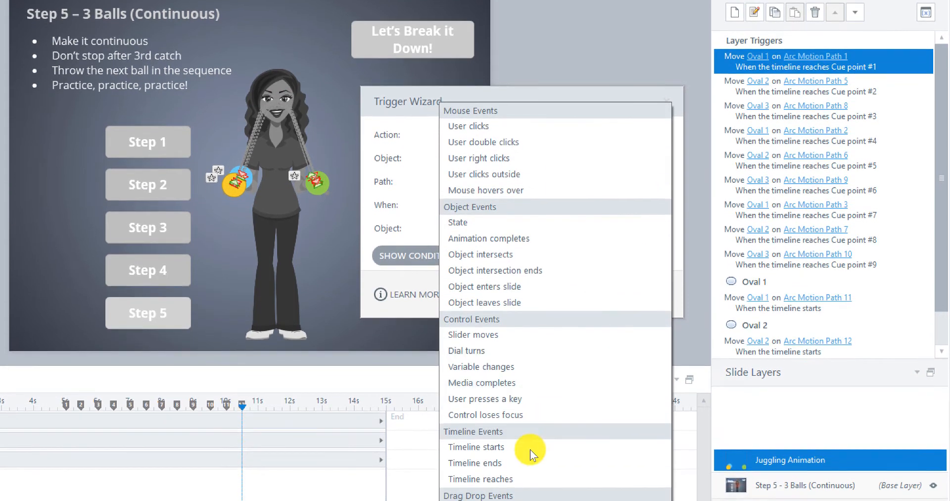
pyautogui.click(515, 478)
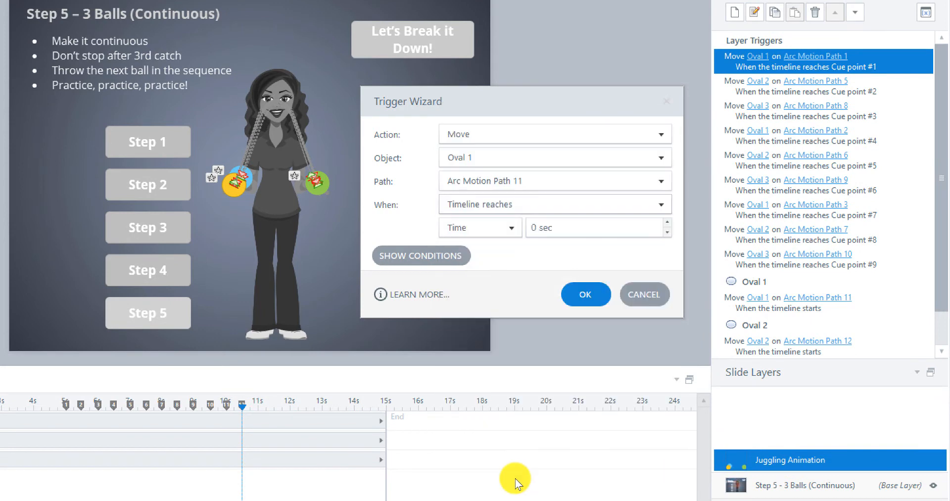
pyautogui.click(502, 226)
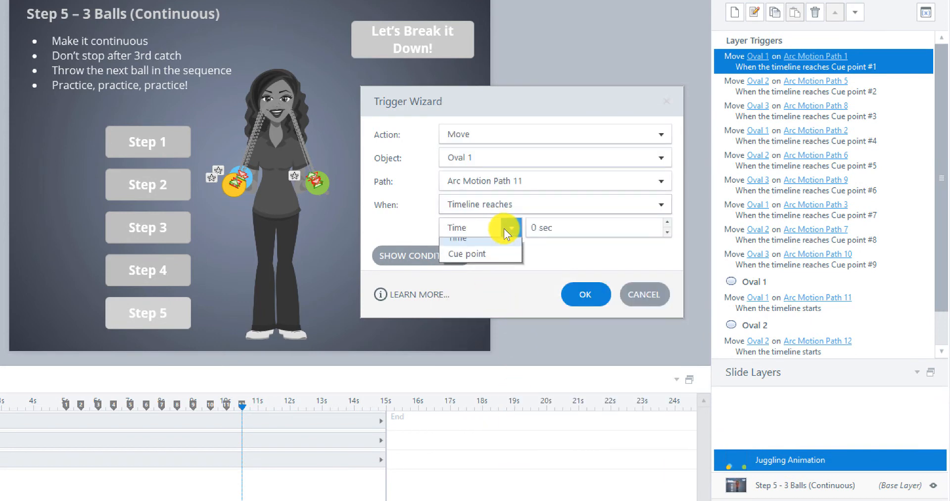
pyautogui.click(491, 263)
pyautogui.click(665, 230)
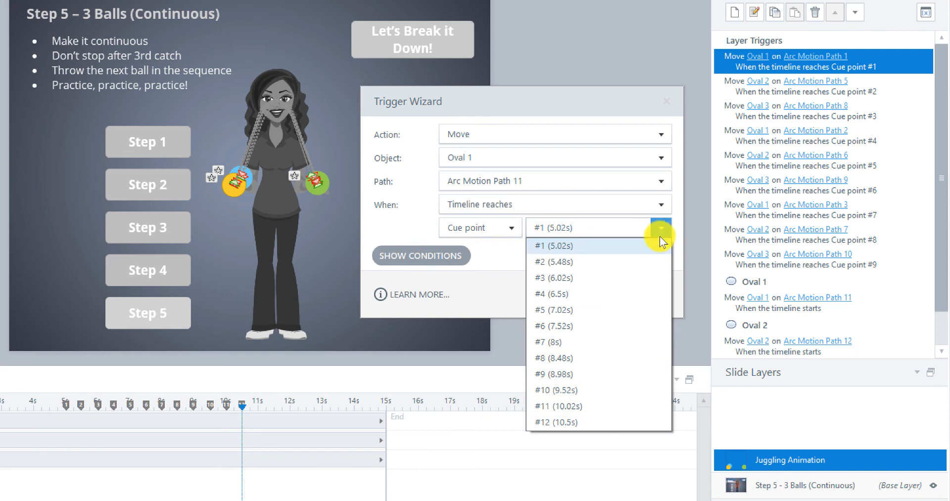
pyautogui.click(573, 391)
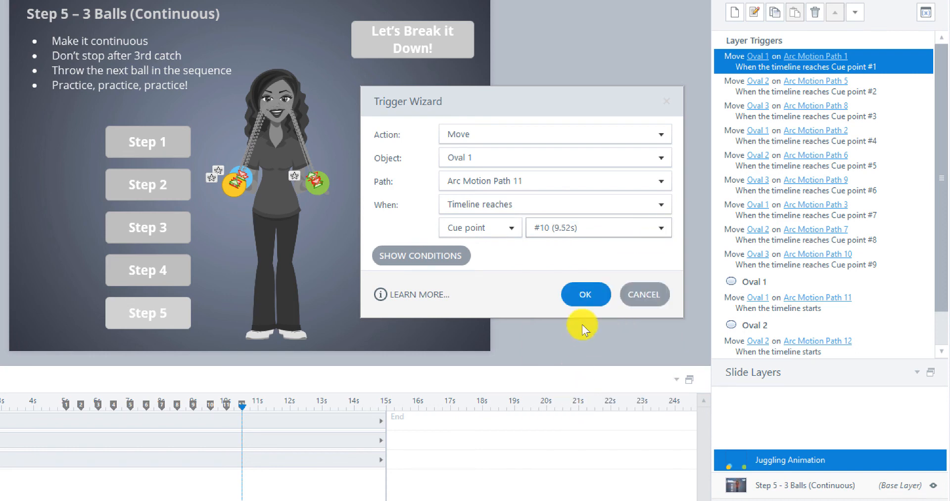
pyautogui.click(583, 298)
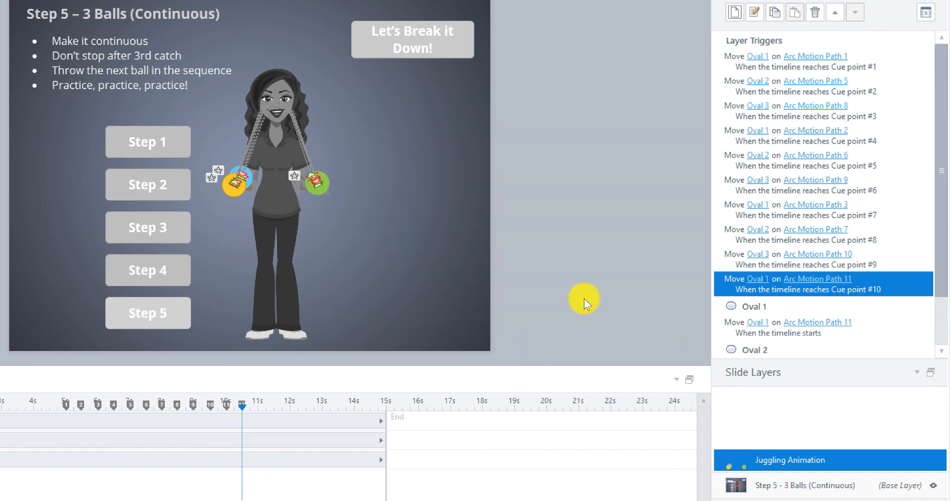
# Start another Move trigger, assigning Oval 2 to Arc Motion Path 12.
pyautogui.click(735, 12)
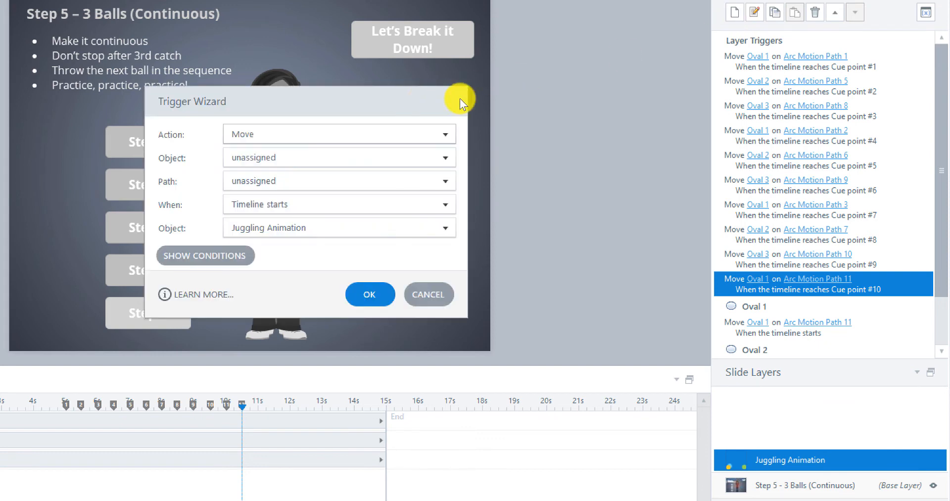
pyautogui.moveTo(459, 103); pyautogui.dragTo(618, 97)
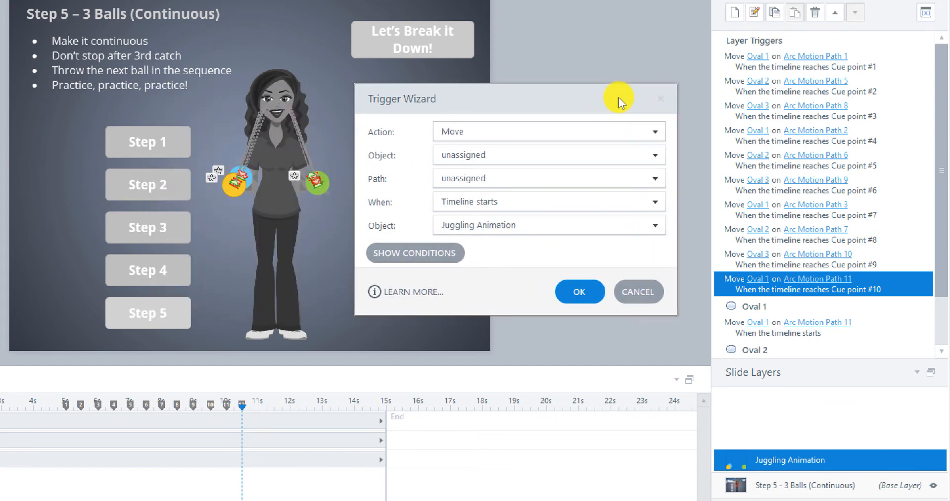
pyautogui.click(657, 157)
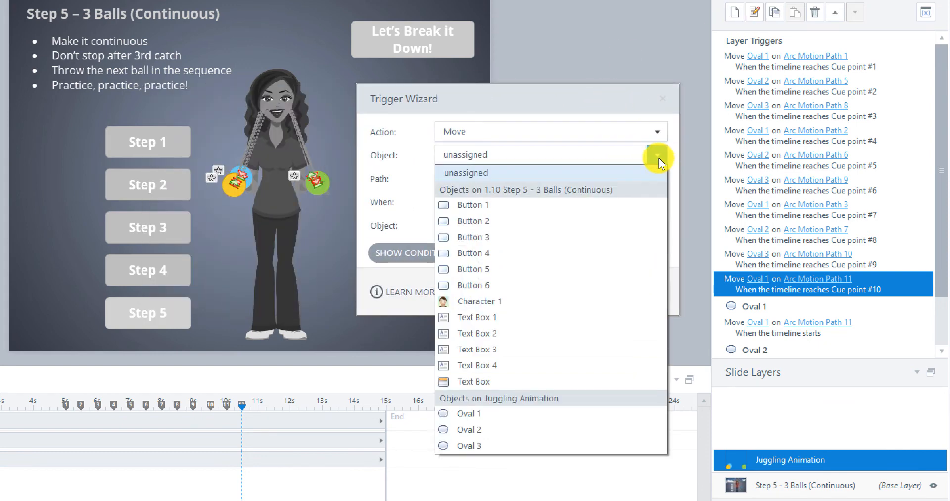
pyautogui.click(493, 433)
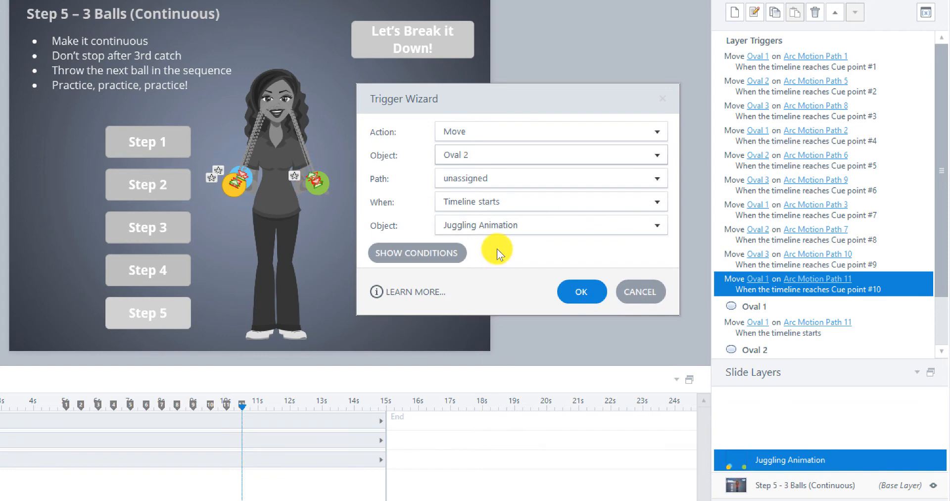
pyautogui.click(653, 177)
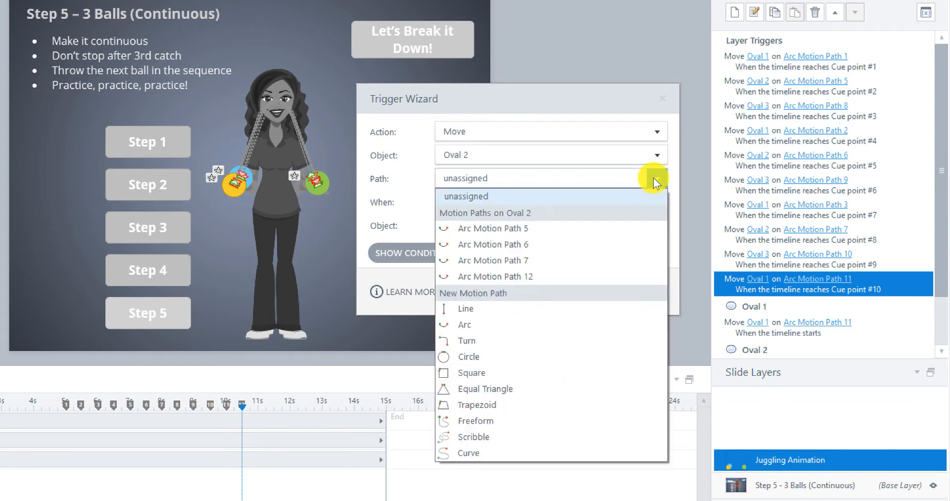
pyautogui.click(512, 278)
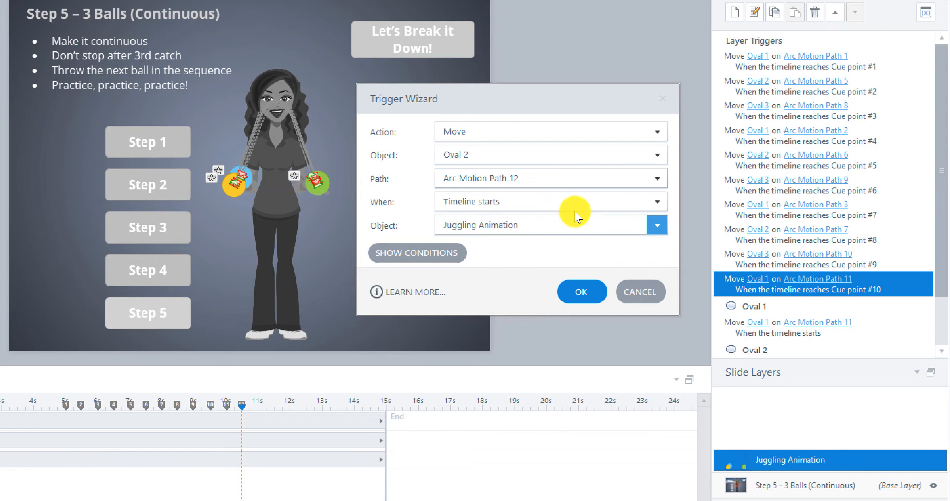
# Make the Oval 2 trigger fire when the timeline reaches cue point #11, and save it.
pyautogui.click(653, 203)
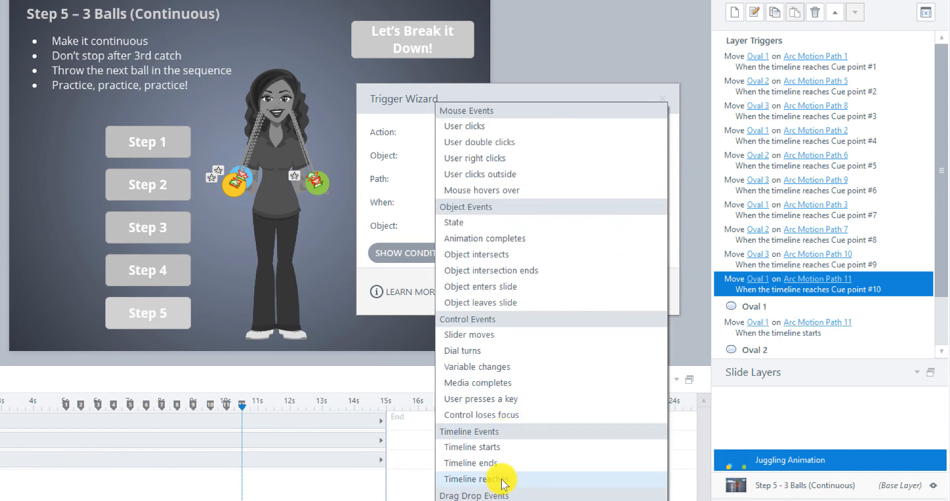
pyautogui.click(501, 479)
pyautogui.click(509, 225)
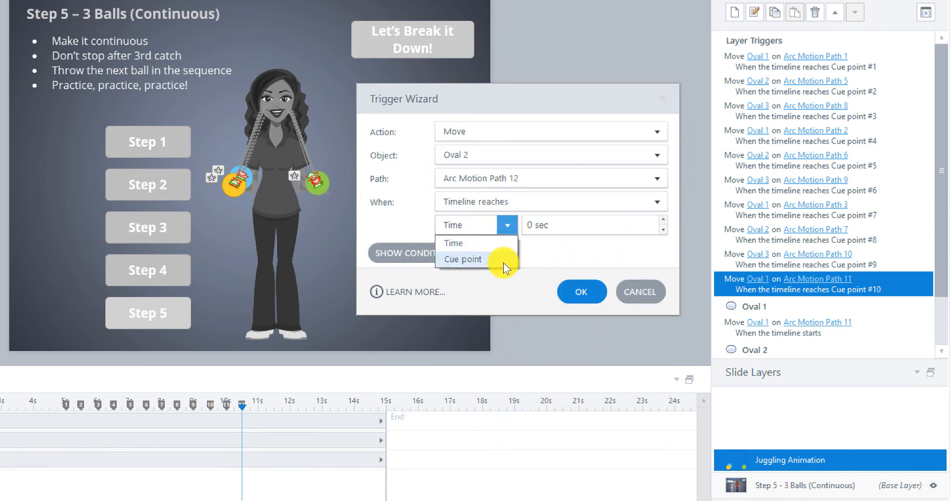
pyautogui.click(503, 261)
pyautogui.click(659, 226)
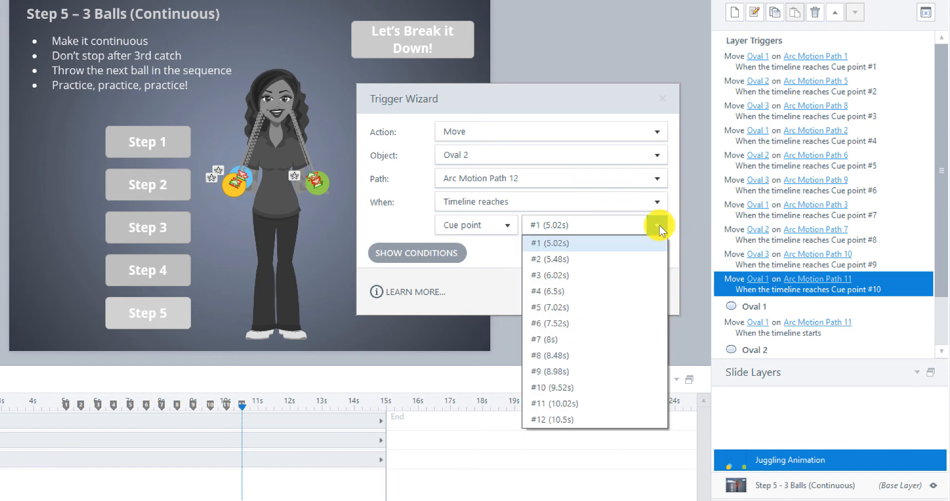
pyautogui.click(573, 402)
pyautogui.click(582, 292)
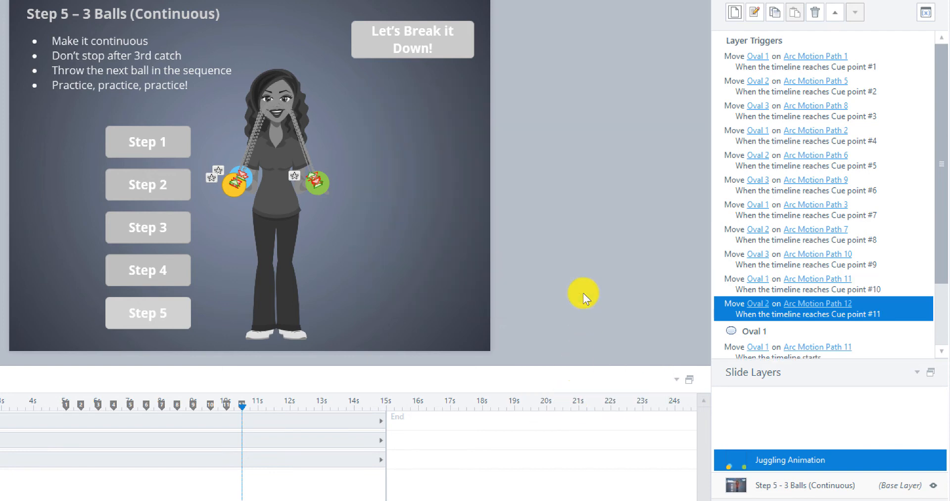
# Start another Move trigger on the Juggling Animation layer, assigning Oval 3 to Arc Motion Path 13.
pyautogui.click(734, 12)
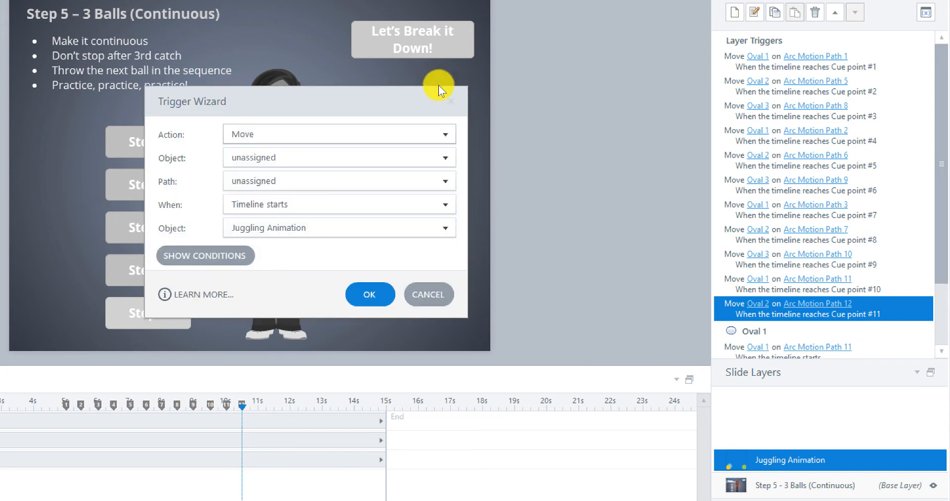
pyautogui.moveTo(373, 99); pyautogui.dragTo(572, 91)
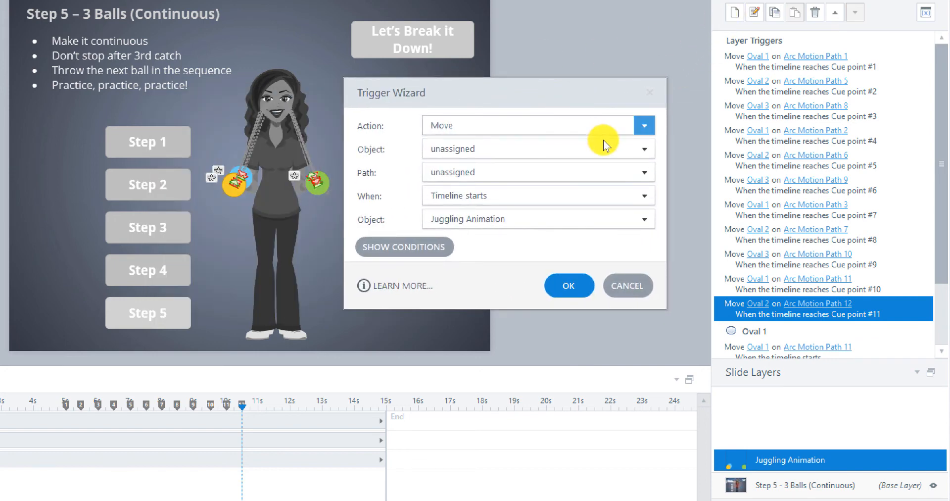
pyautogui.click(635, 148)
pyautogui.click(500, 436)
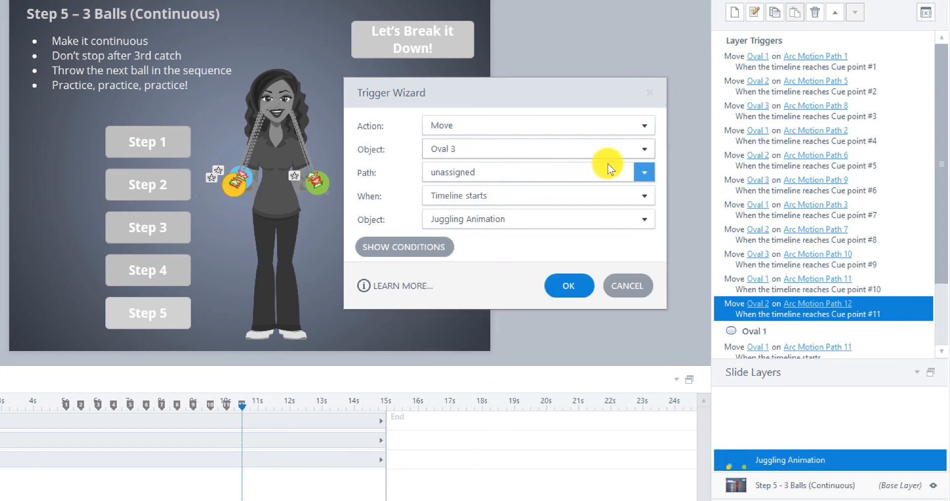
pyautogui.click(644, 173)
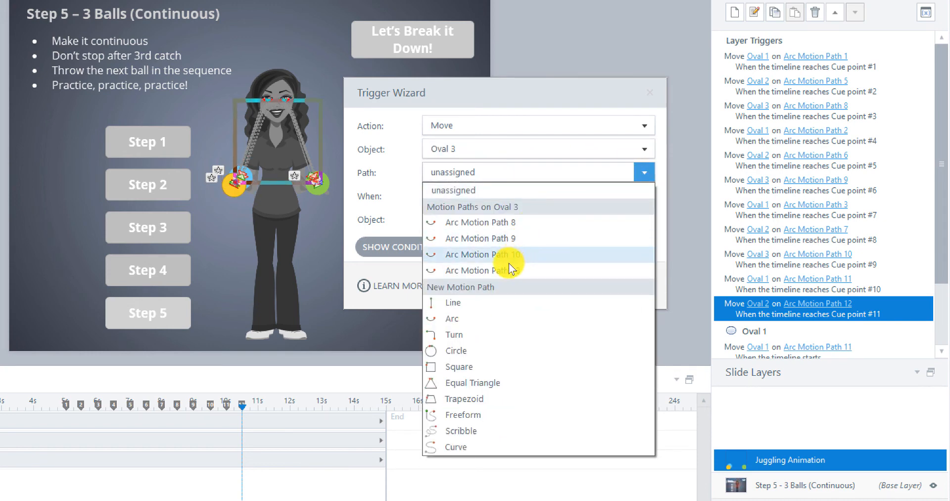
pyautogui.click(503, 270)
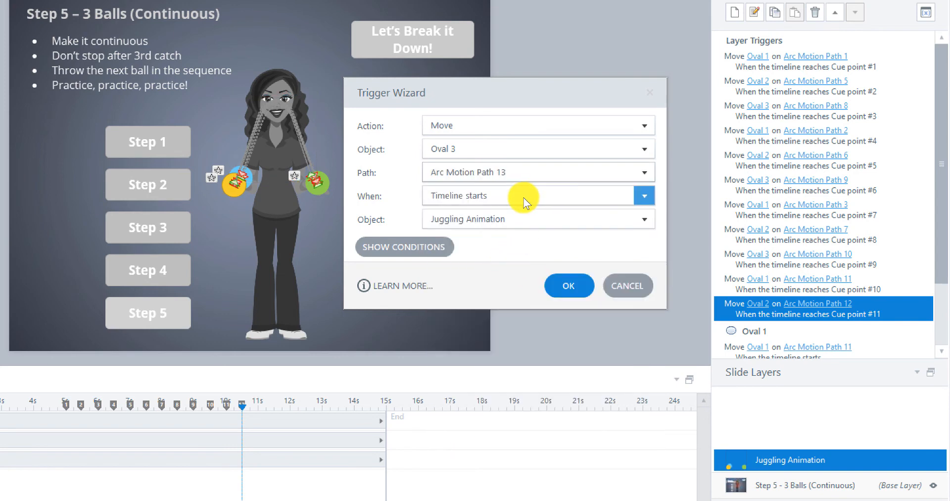
# Save the Oval 3 trigger so it fires when the timeline reaches cue point #12, and switch to the slide's base layer.
pyautogui.click(542, 197)
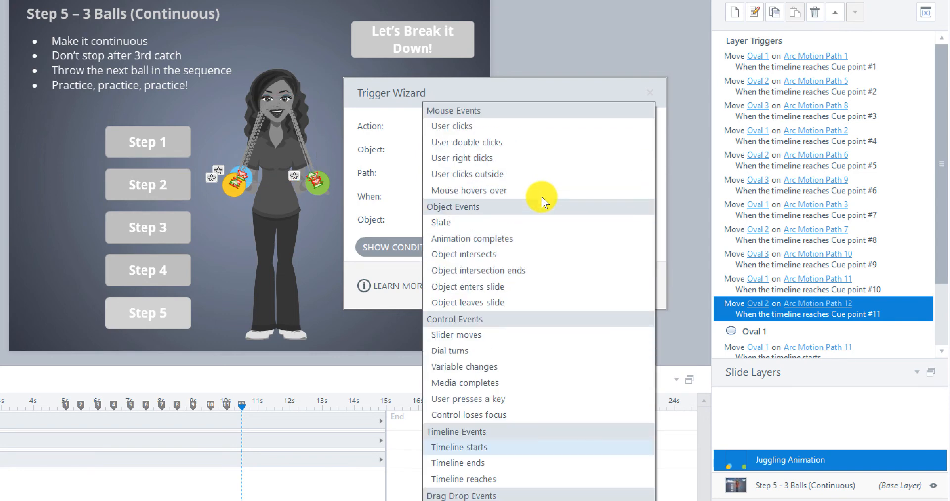
pyautogui.click(506, 478)
pyautogui.click(497, 224)
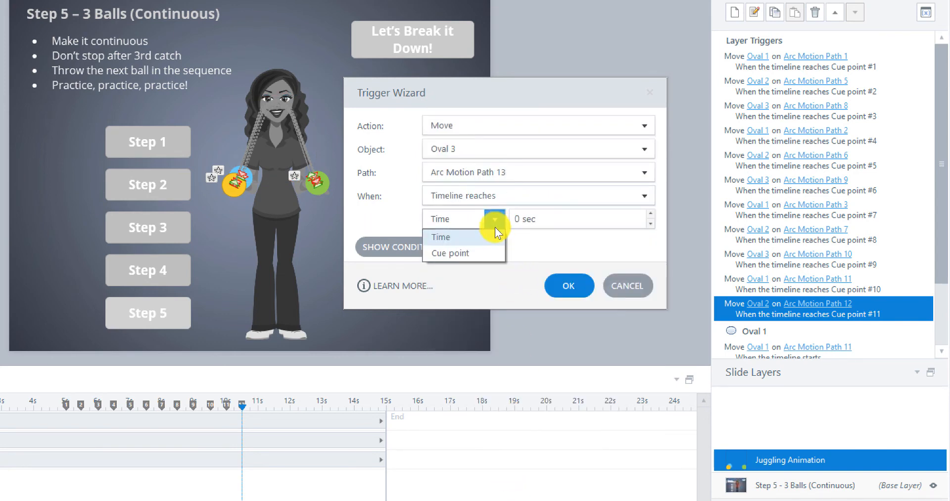
pyautogui.click(478, 257)
pyautogui.click(645, 226)
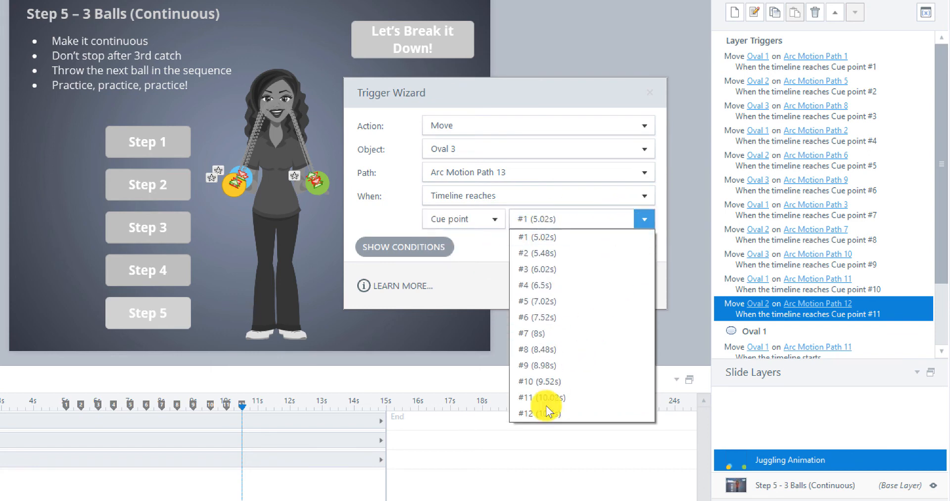
pyautogui.click(525, 413)
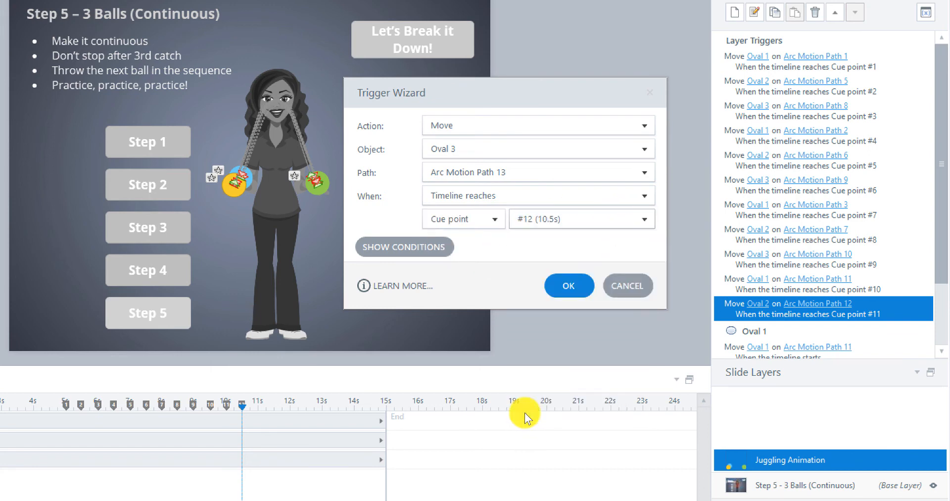
pyautogui.click(588, 286)
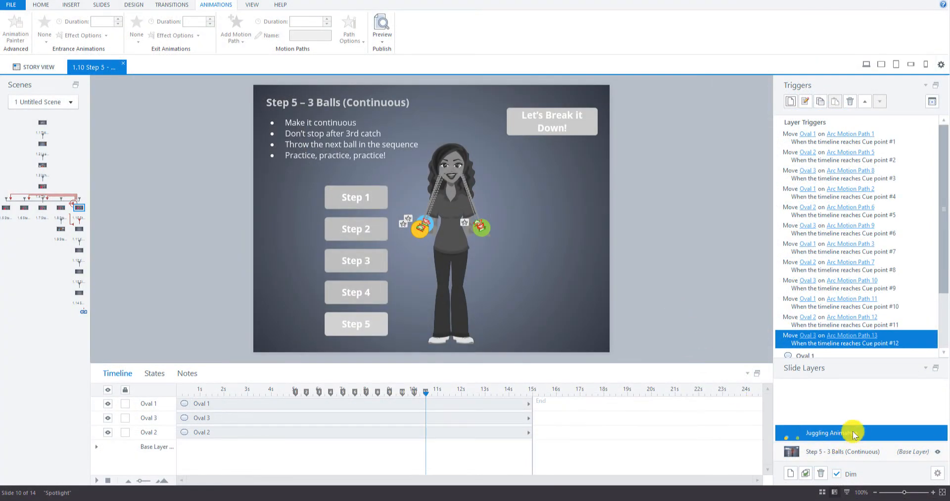
pyautogui.click(830, 452)
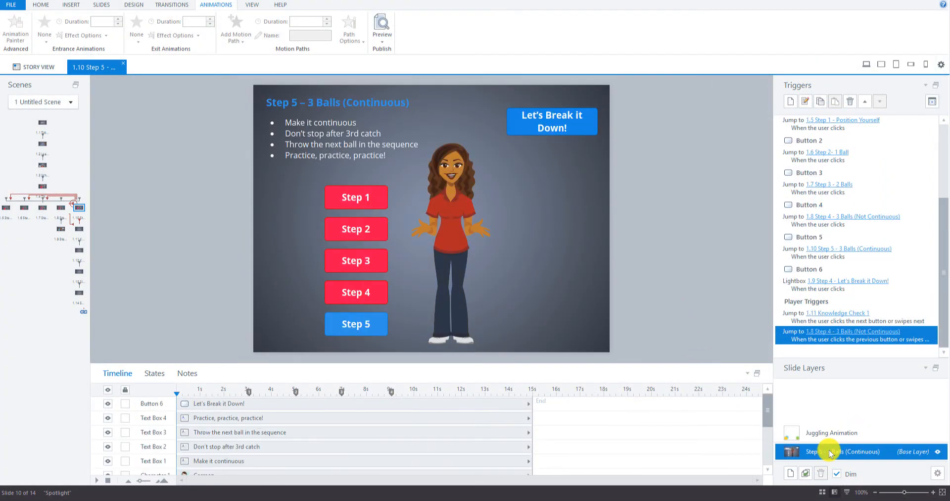